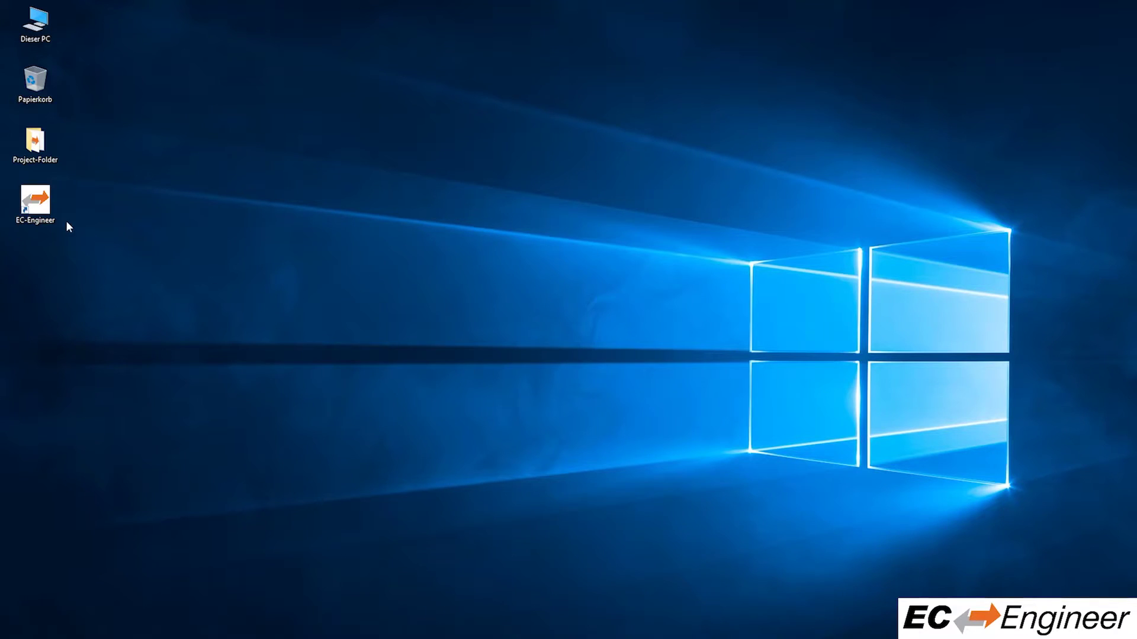
- Launch EC-Engineer and start an offline configuration with a Class-A master unit
double_click(35, 204)
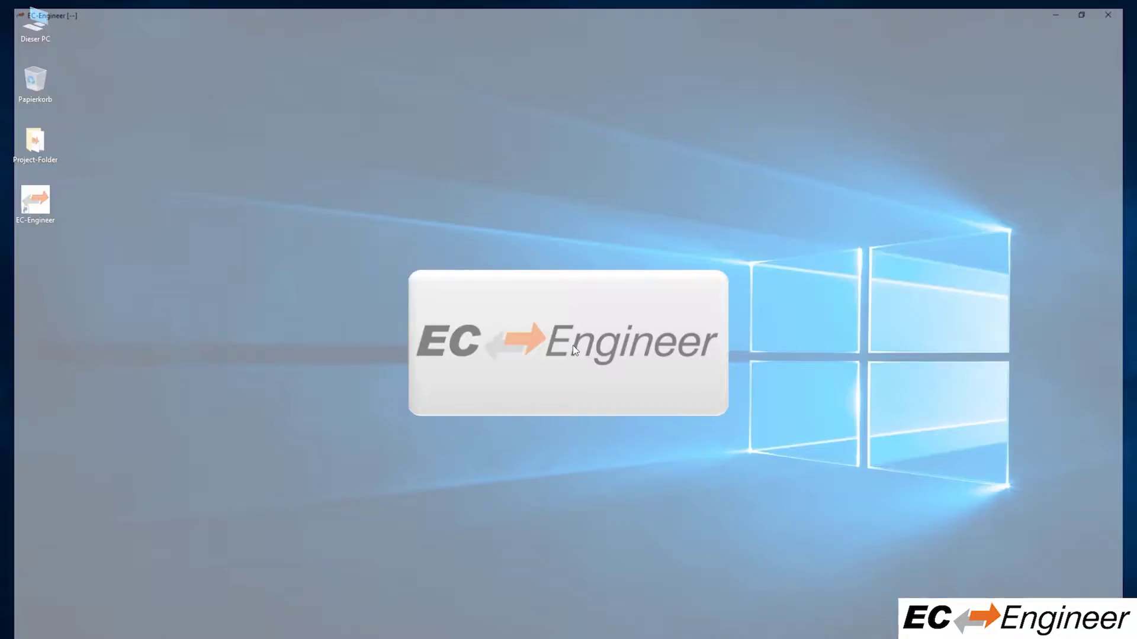
left_click(651, 389)
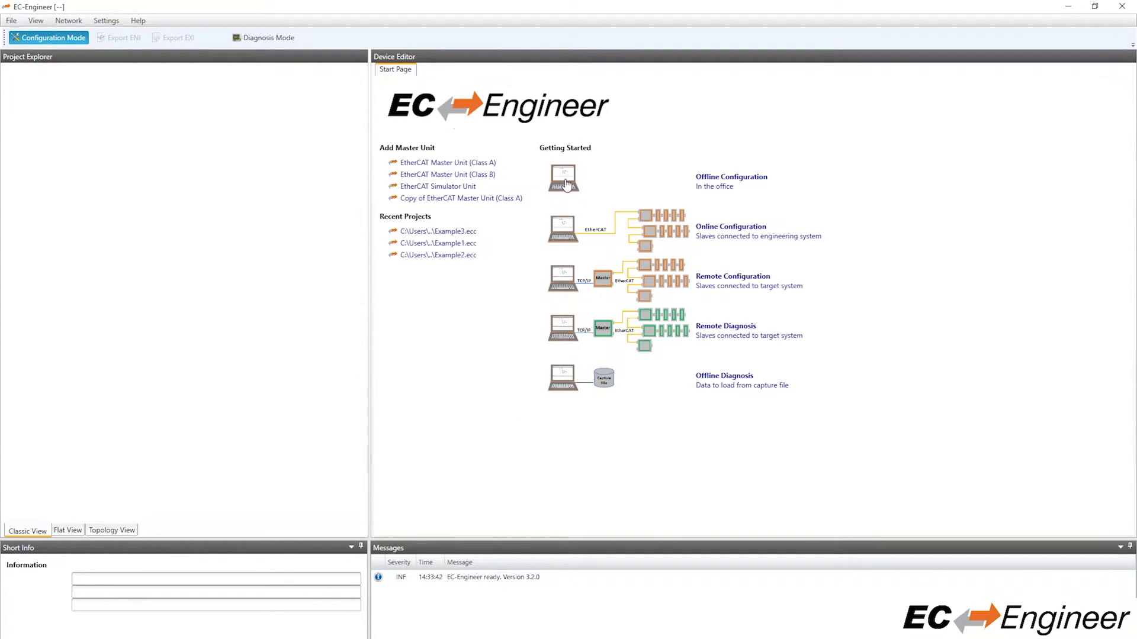
left_click(566, 182)
left_click(576, 371)
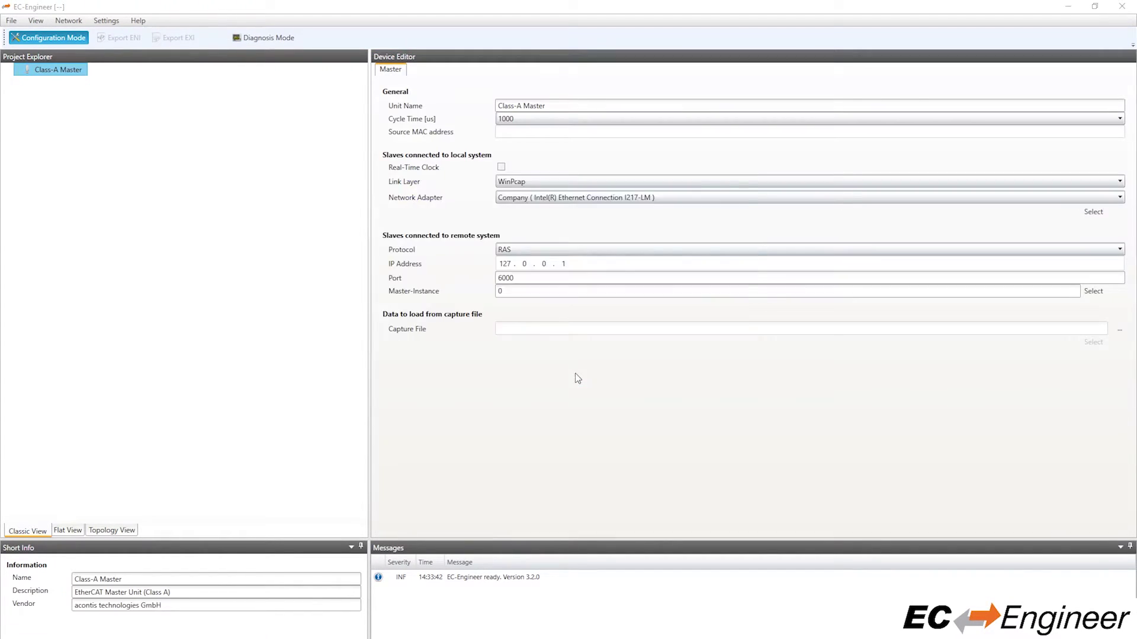
- Append the Omron NX-ECC203 coupler as a slave, searching the catalogue for 'nx'
left_click(570, 360)
type("n")
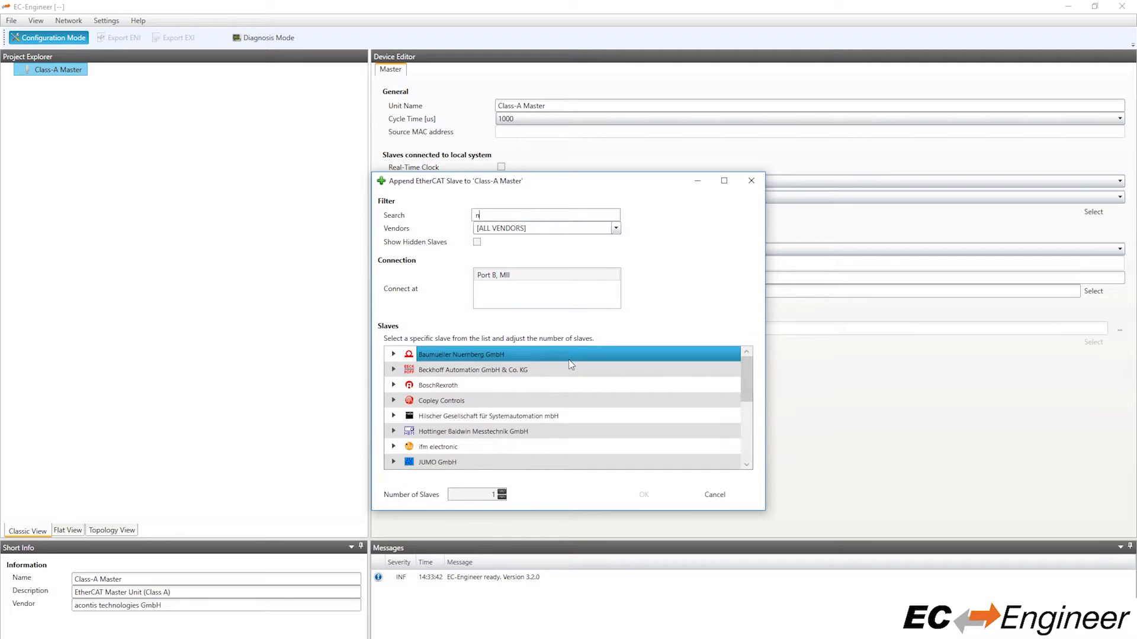
type("x")
left_click(508, 385)
left_click(504, 415)
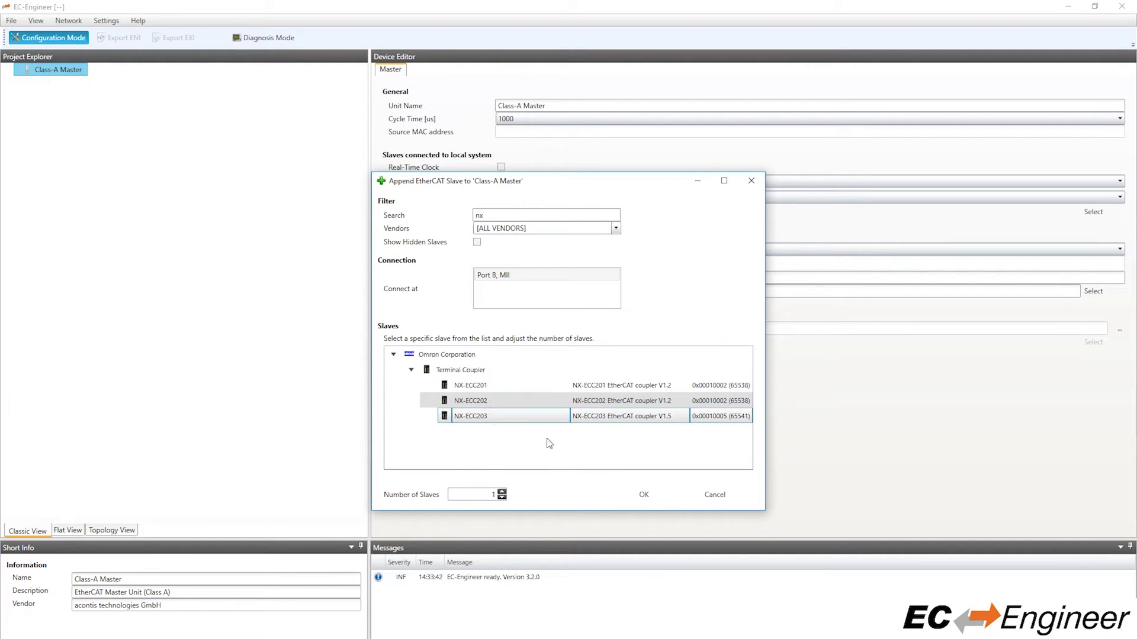
left_click(644, 494)
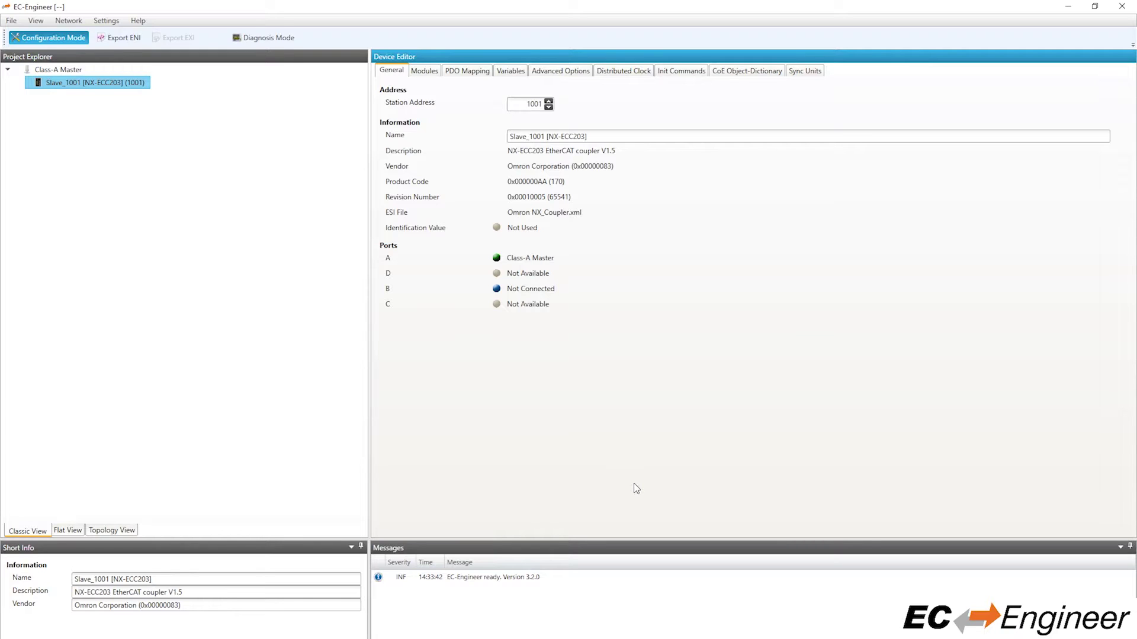
- On the coupler's Modules tab, assign the NX-ID3417 4-point DC input unit to slot 001
left_click(424, 70)
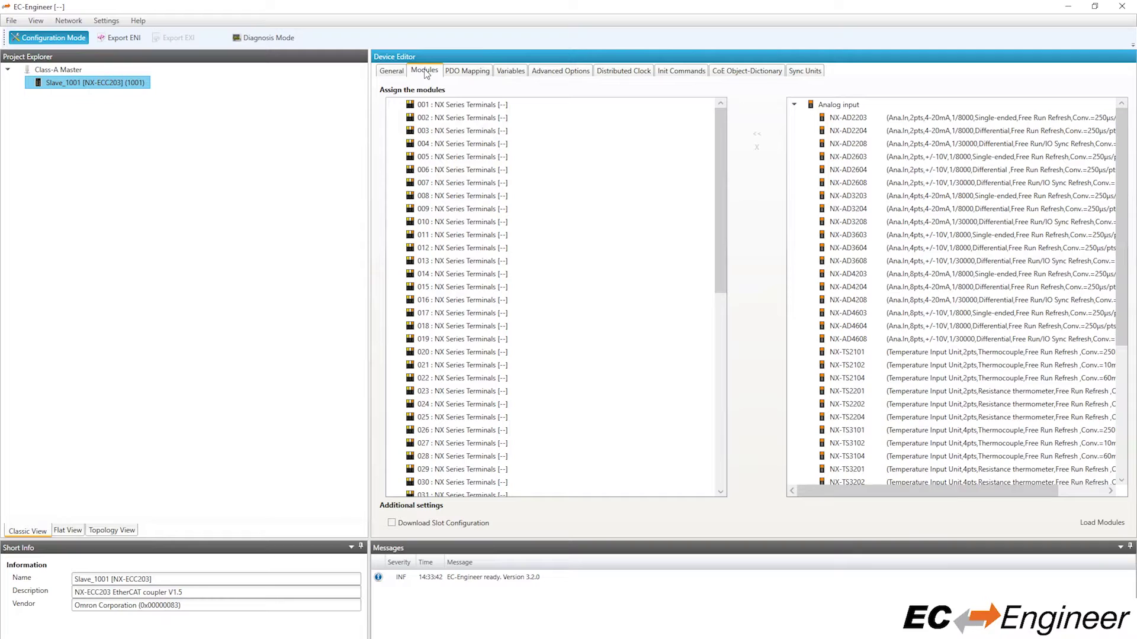
left_click(459, 105)
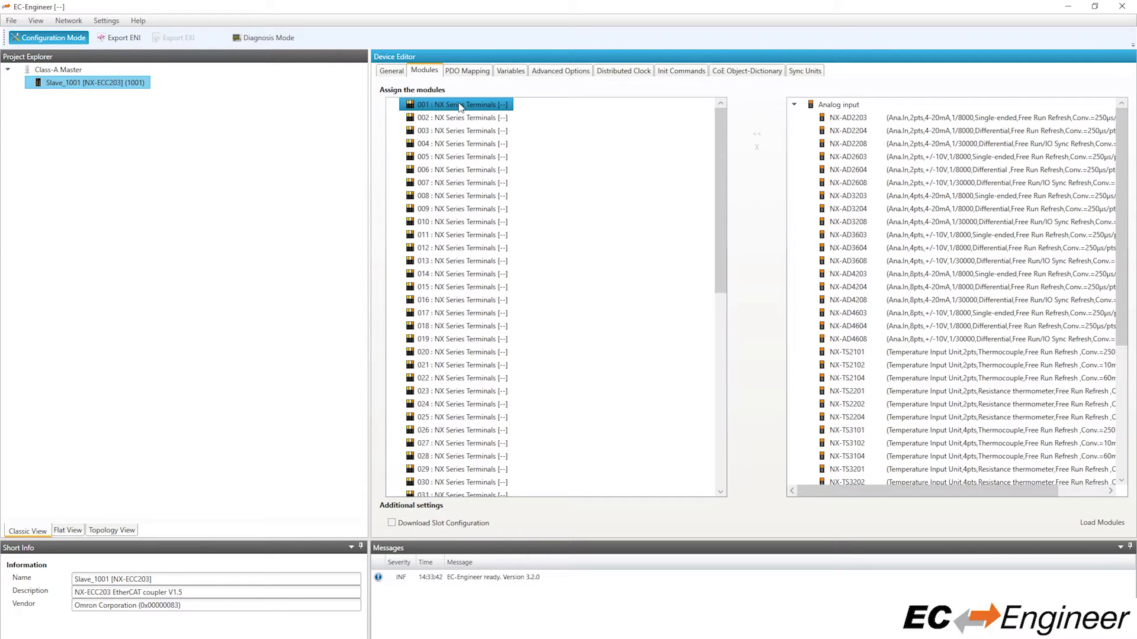
scroll(941, 299, "down", 9)
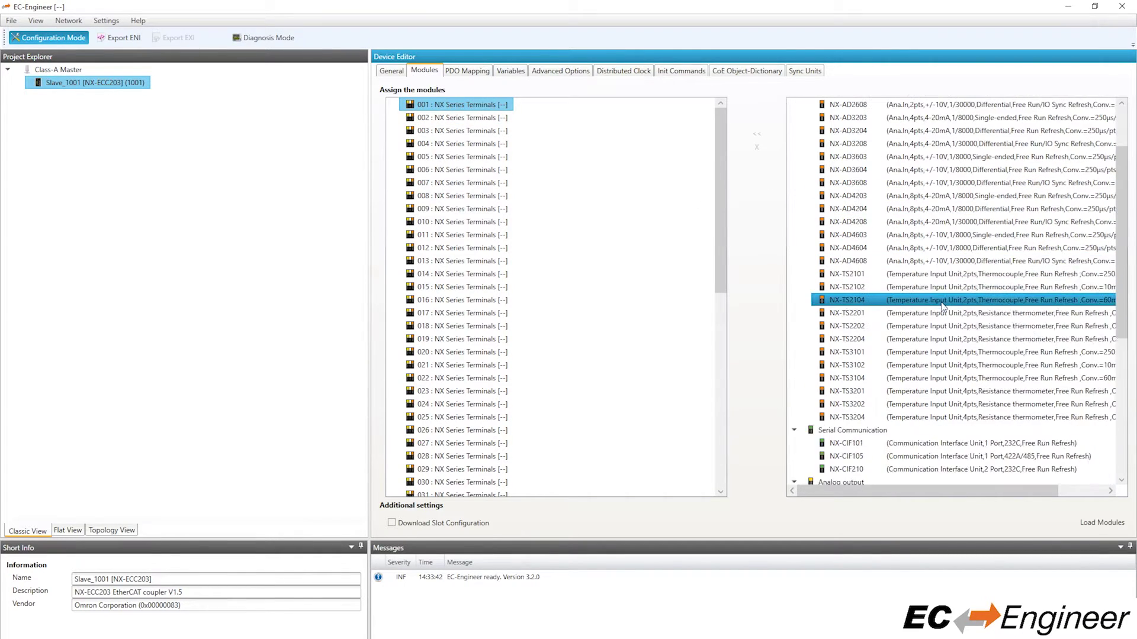
left_click(942, 313)
scroll(941, 315, "down", 6)
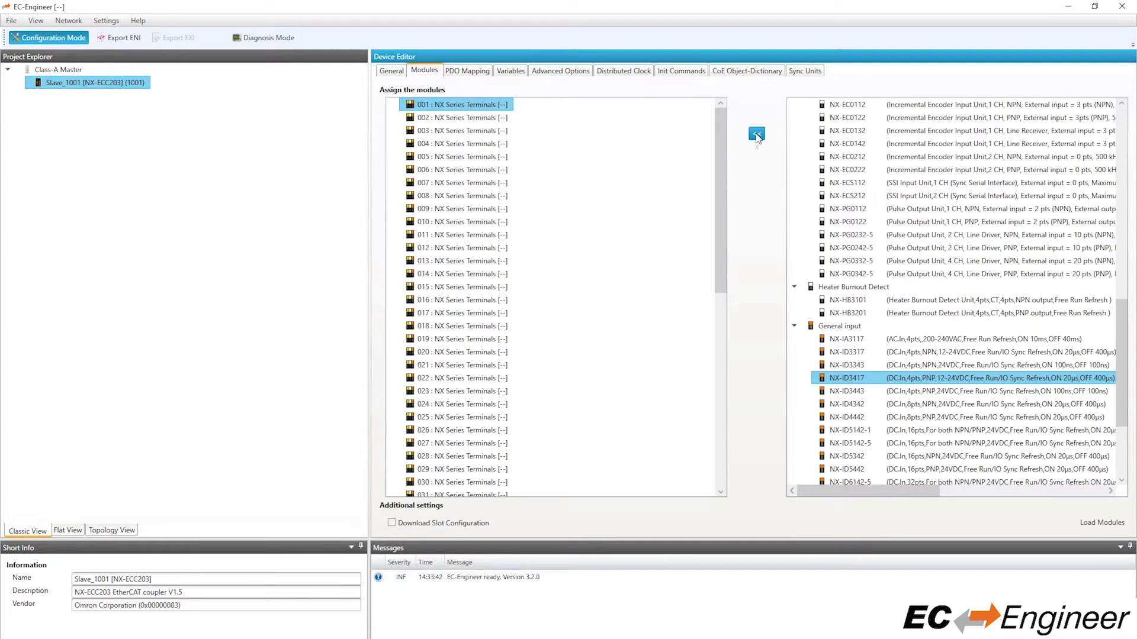
left_click(756, 136)
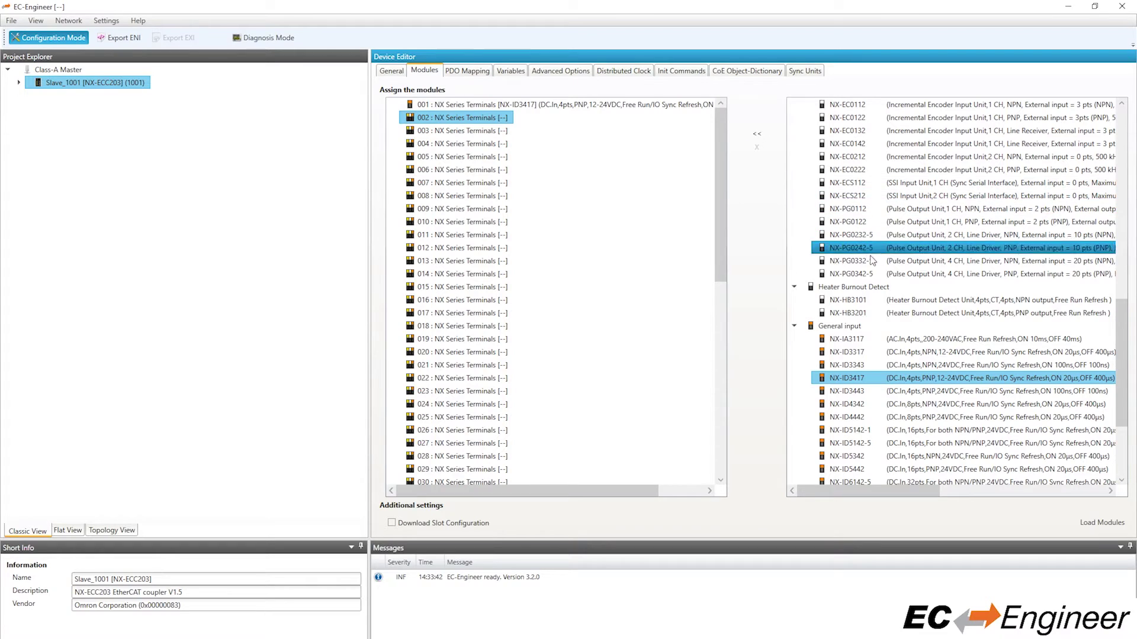
- Assign the NX-PG0122 pulse output unit to slot 002
scroll(920, 335, "up", 1)
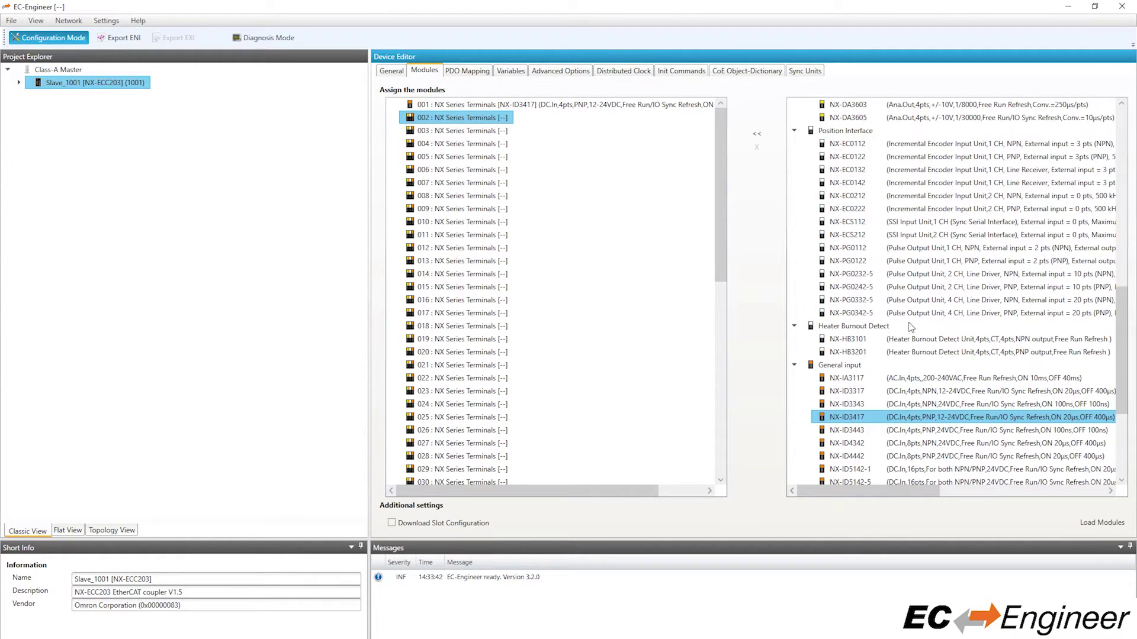
left_click(865, 264)
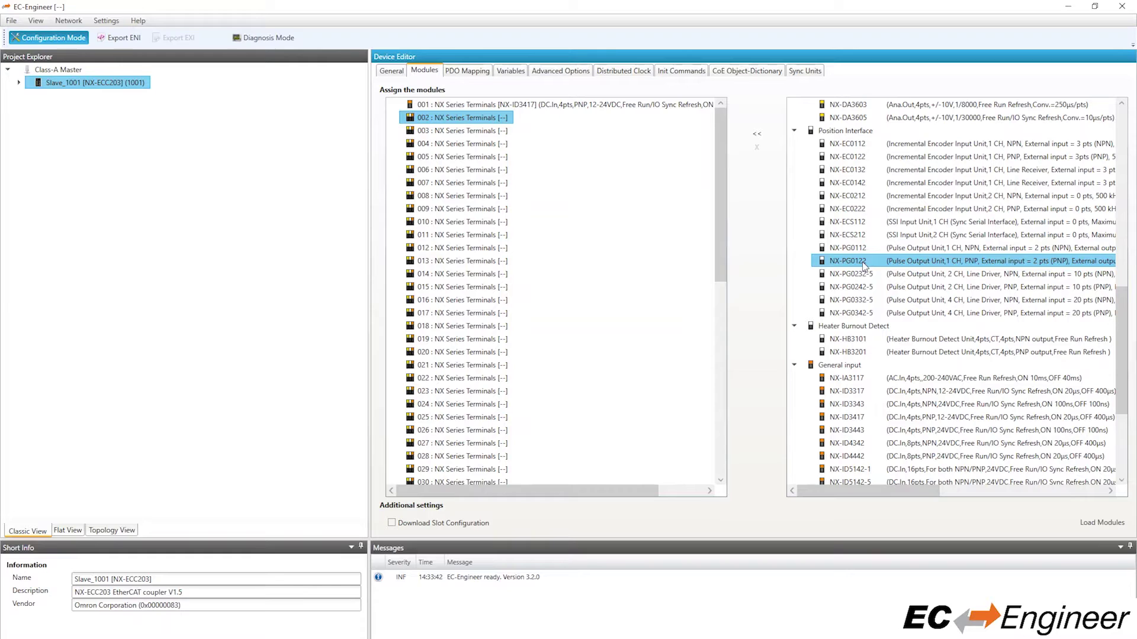
double_click(864, 265)
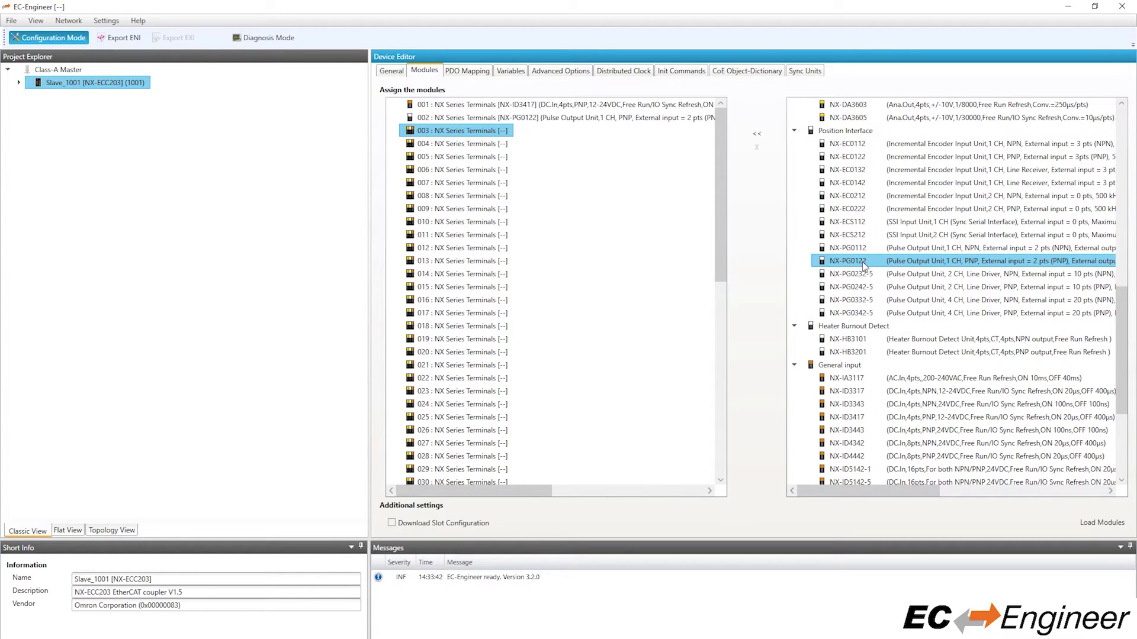
- Fill slot 003 with the NX-OD3121 output unit, replacing a mistakenly added NX-IA3117
scroll(864, 264, "down", 1)
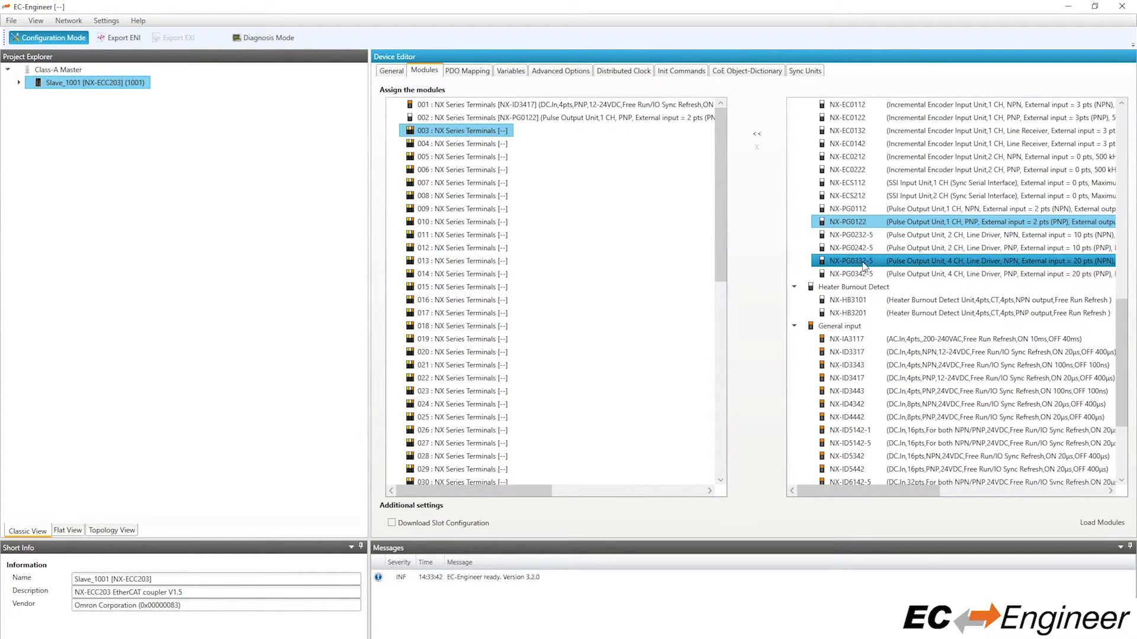
left_click(856, 339)
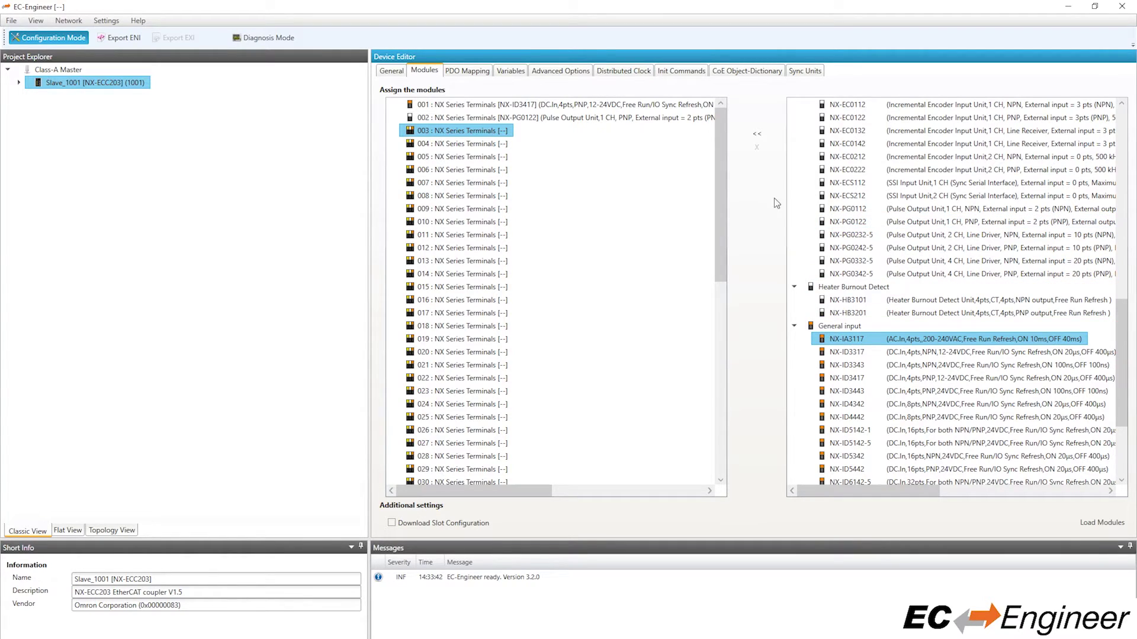
left_click(756, 134)
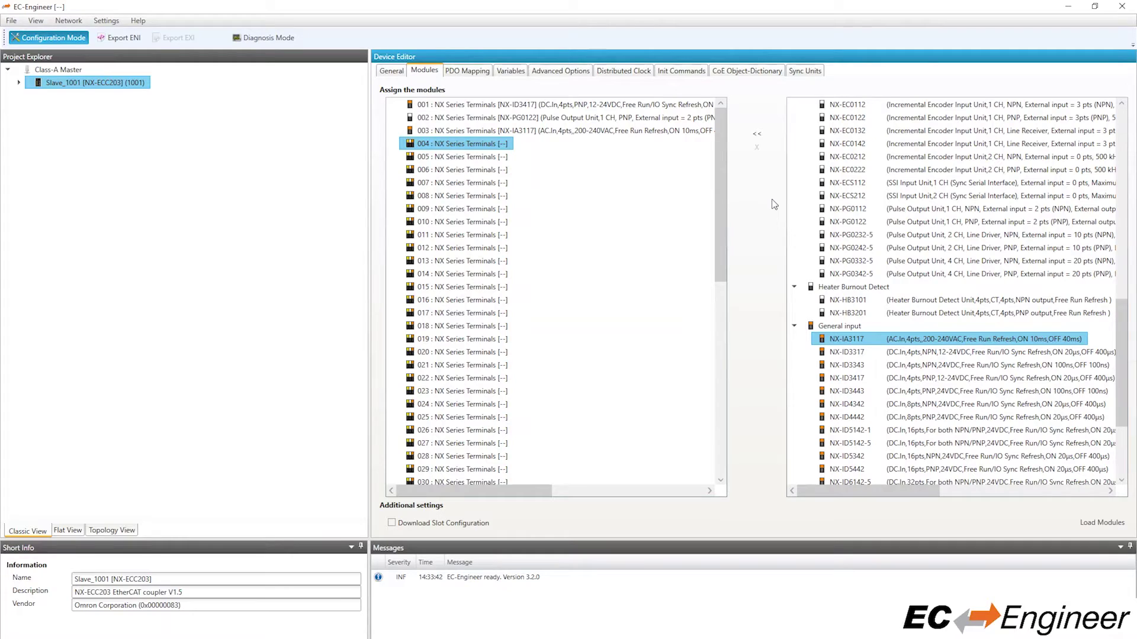
left_click(486, 133)
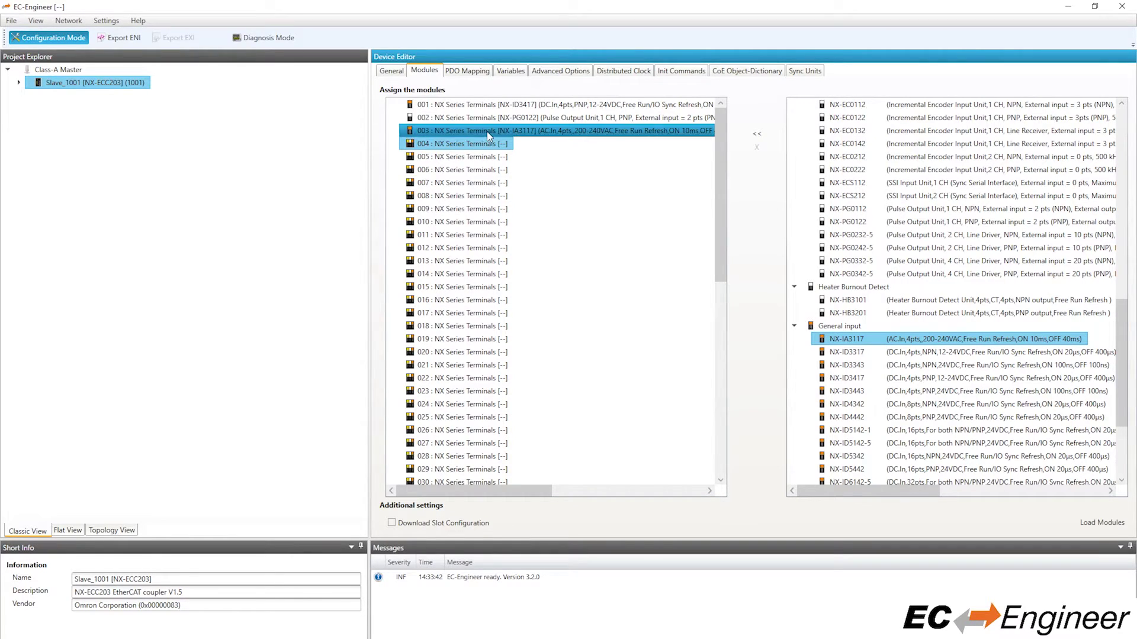
left_click(488, 131)
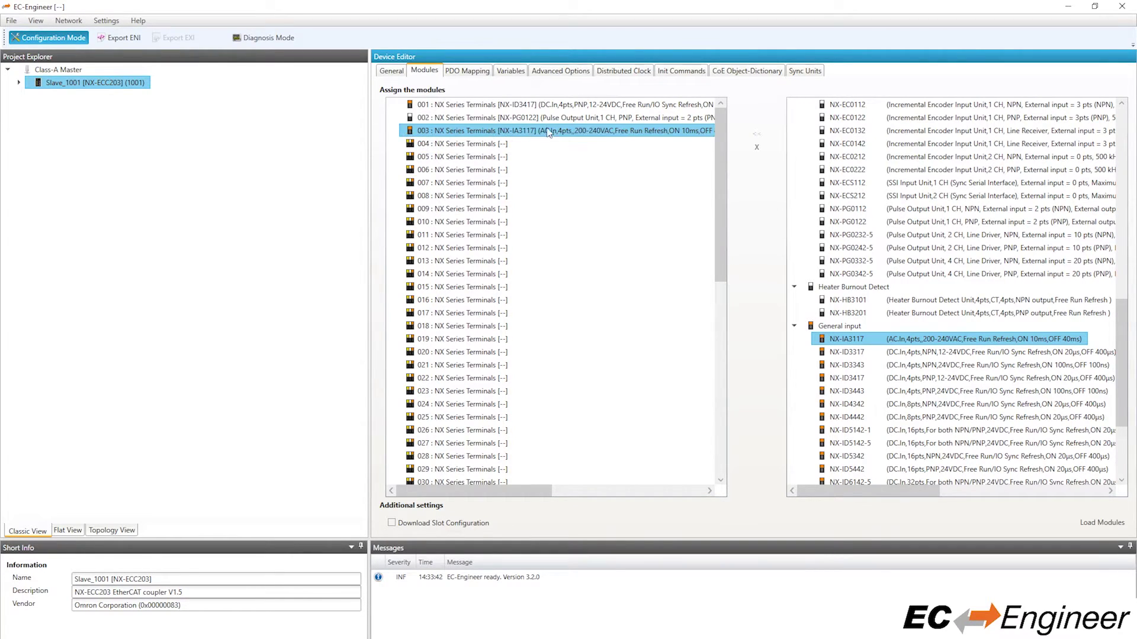
left_click(756, 148)
scroll(1065, 354, "down", 1)
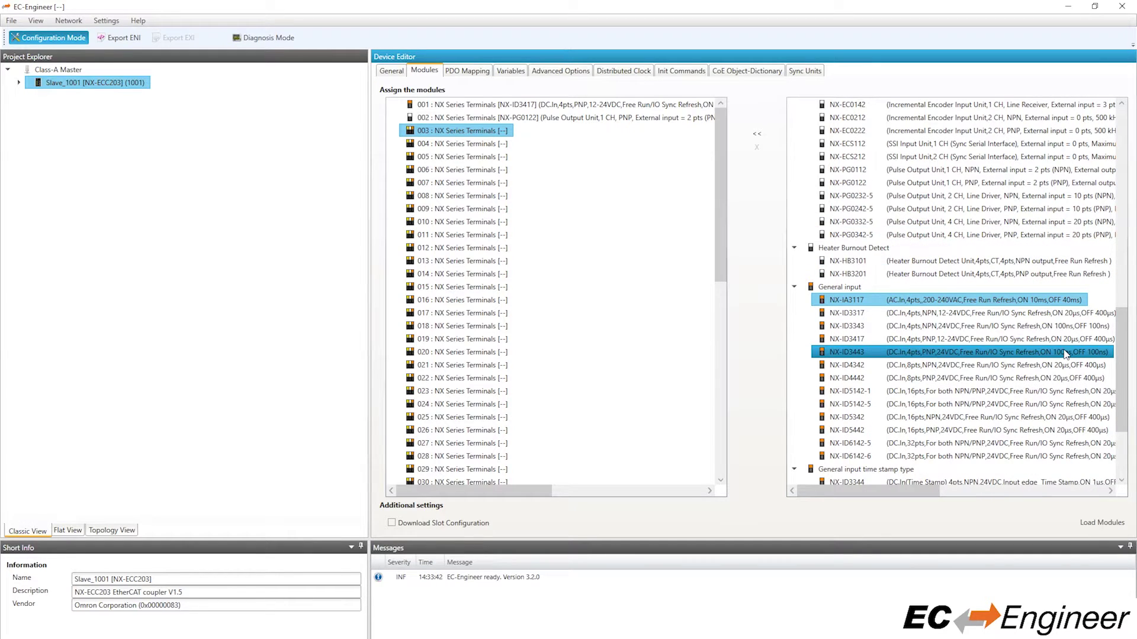
scroll(1066, 354, "down", 5)
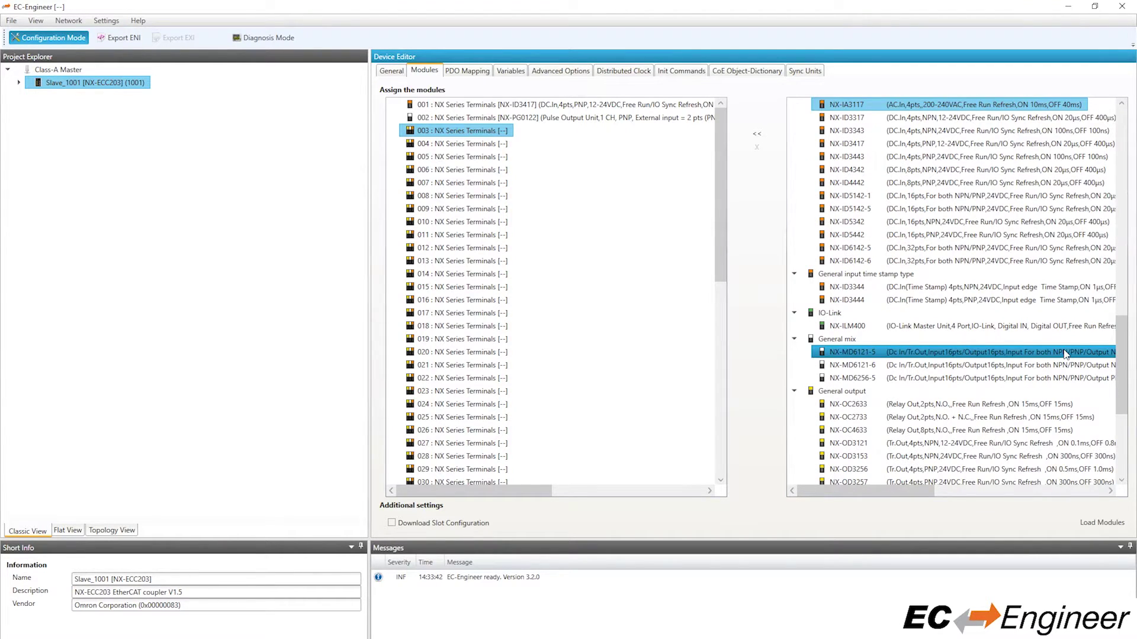
scroll(1065, 354, "down", 2)
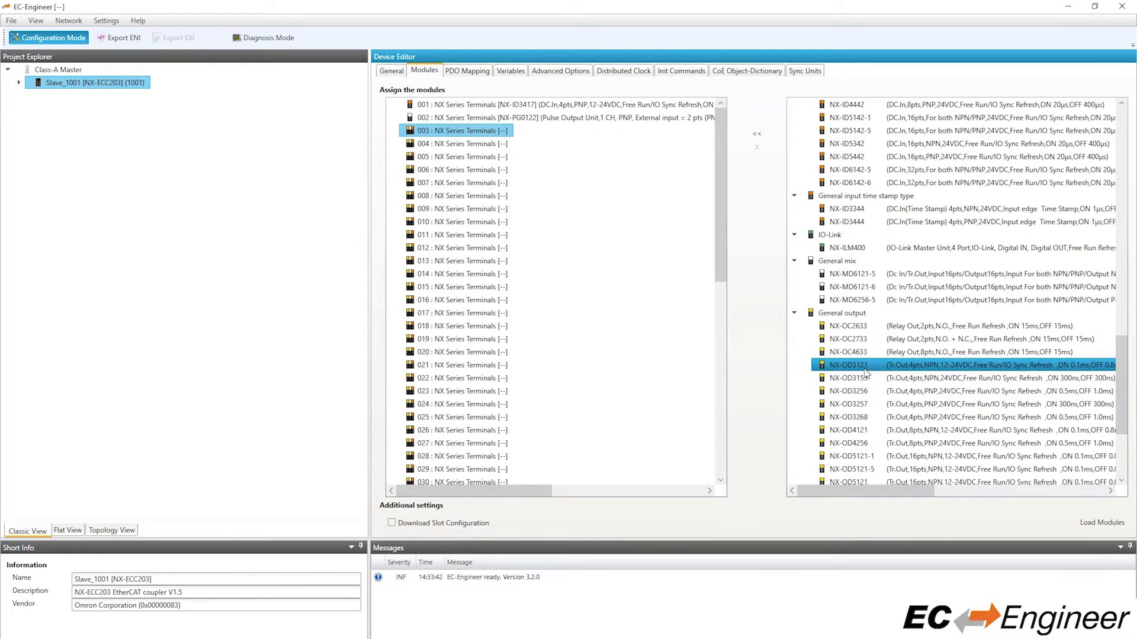
left_click(756, 134)
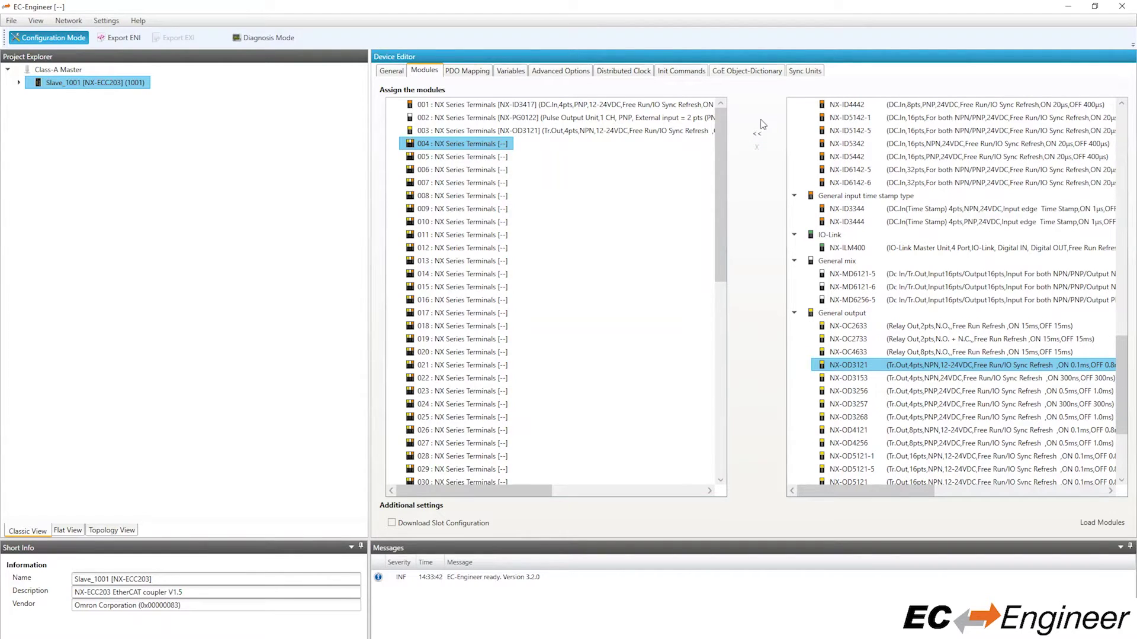
- Append the NX-ID6142-6 32-point input unit to the coupler, searching 'nx-id6'
left_click(18, 83)
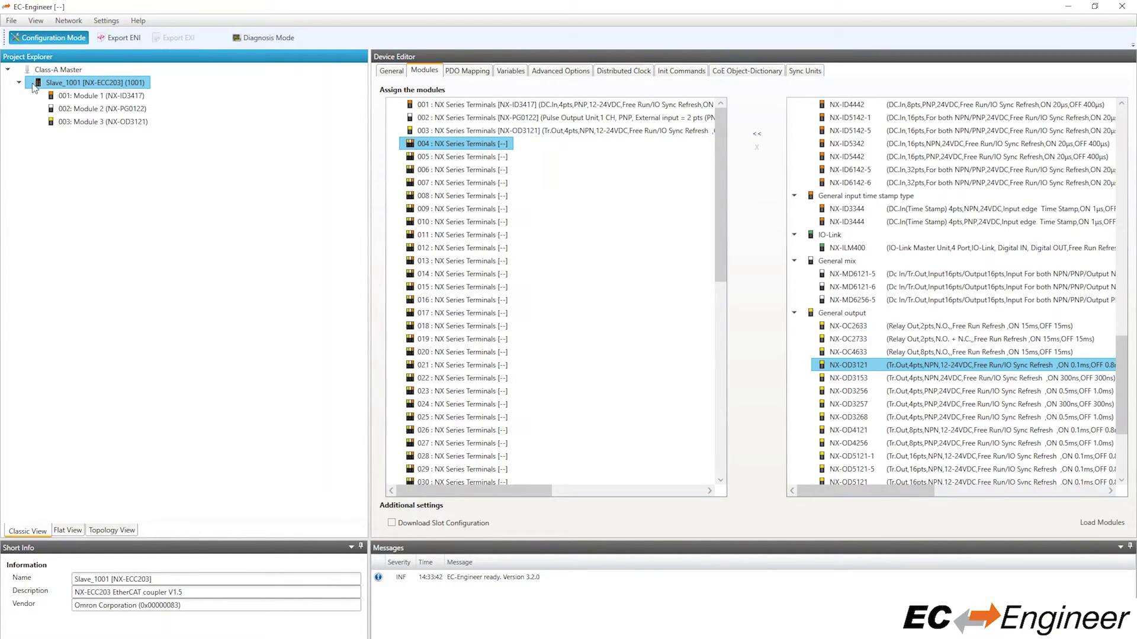
left_click(79, 122)
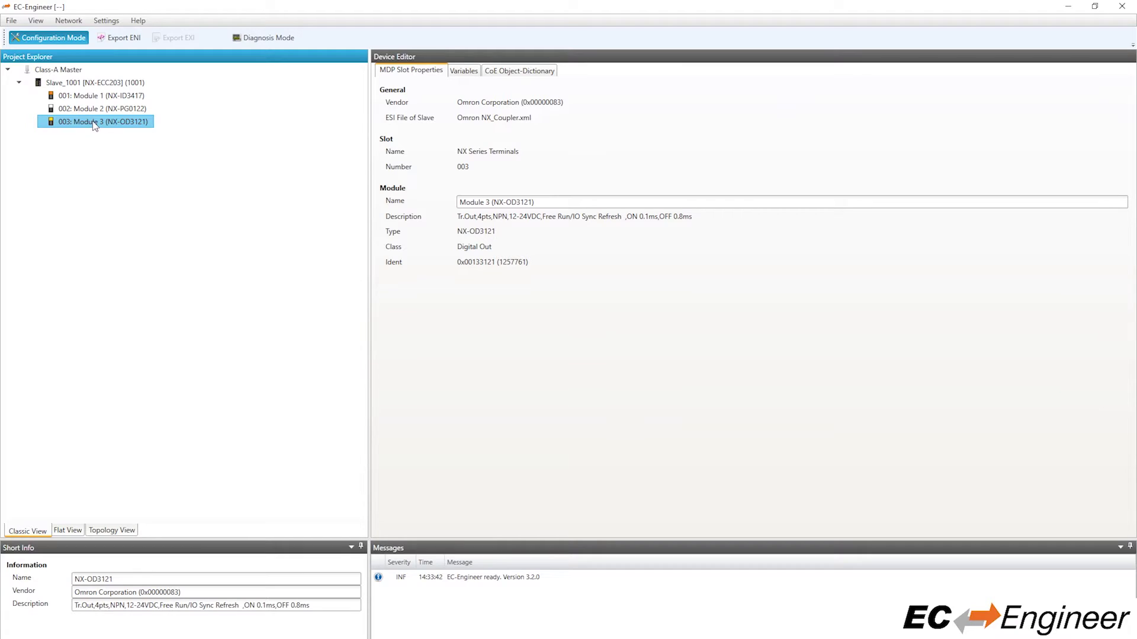
right_click(93, 123)
left_click(130, 129)
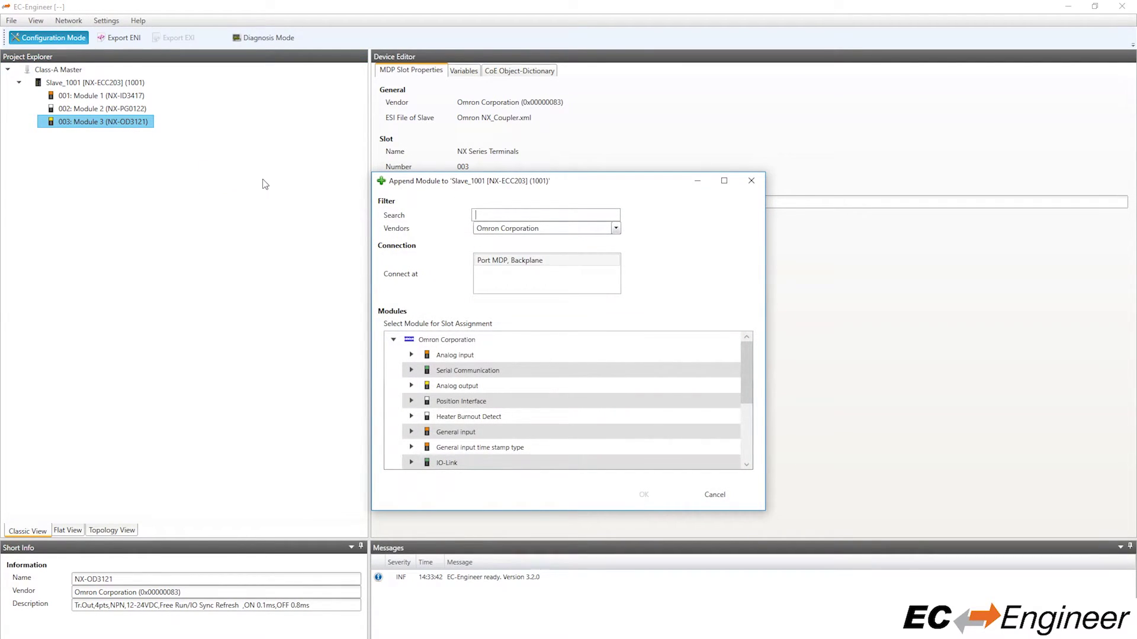
type("nx-id")
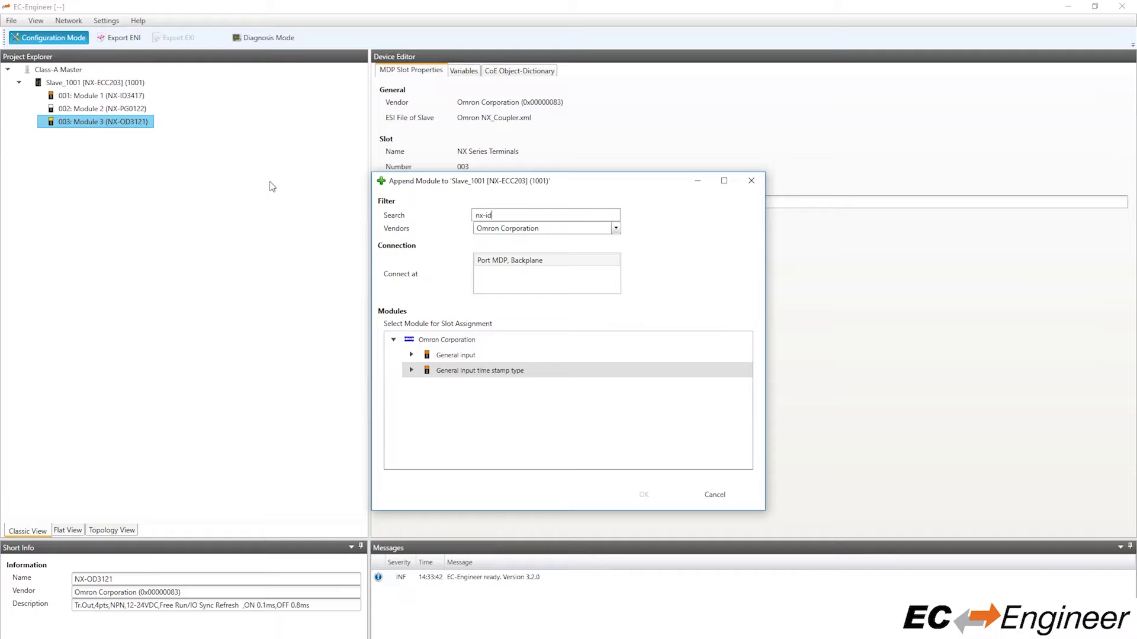
type("-")
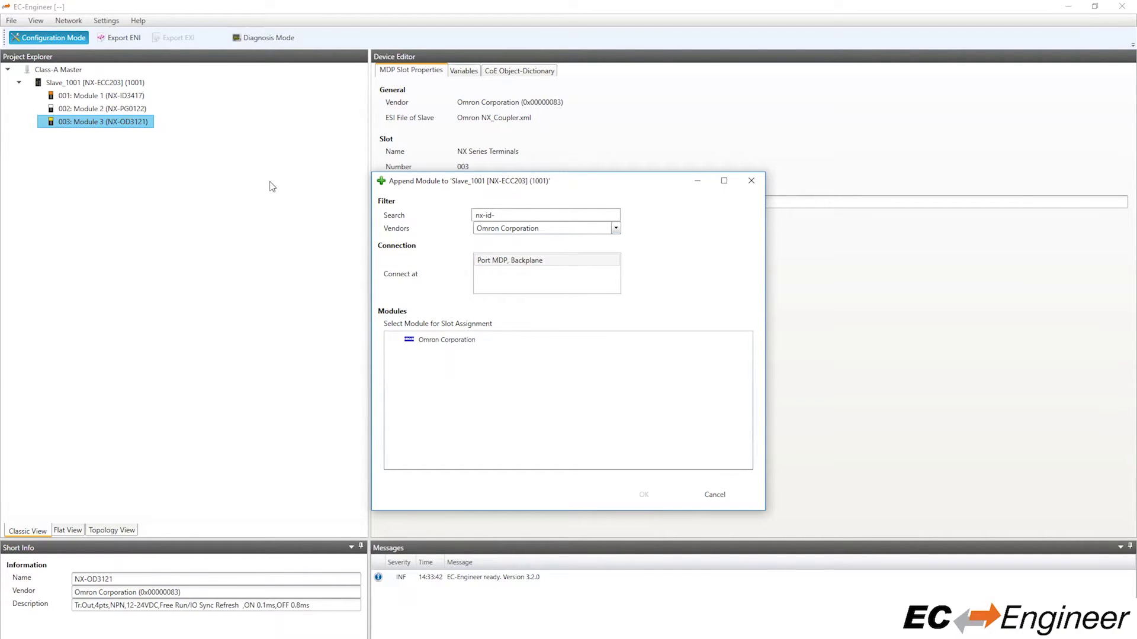
key("BackSpace")
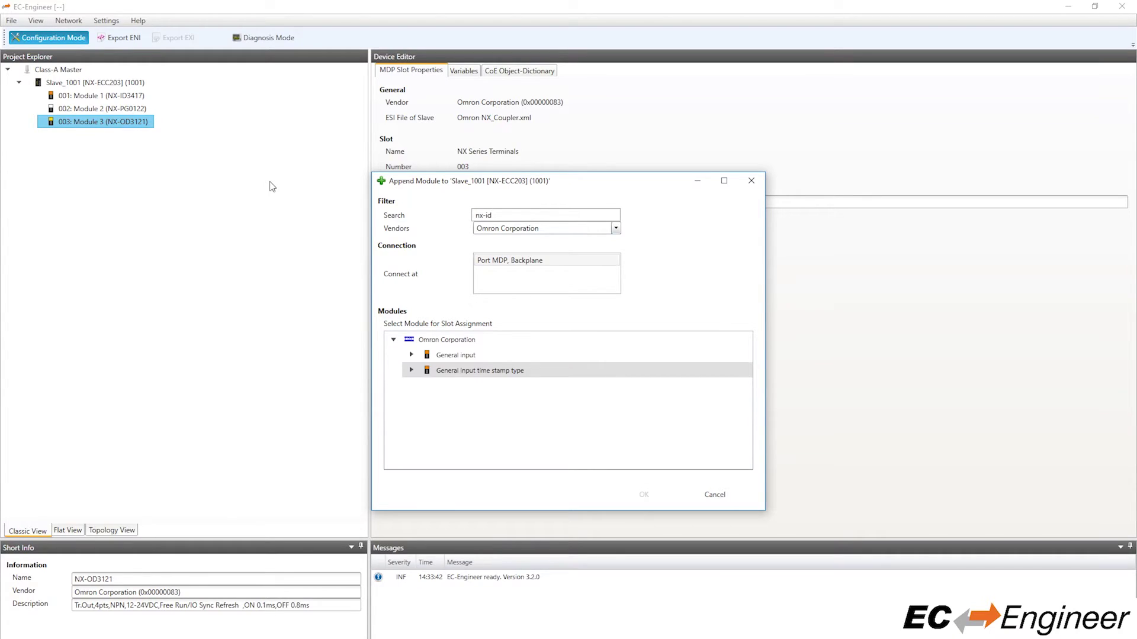
type("6")
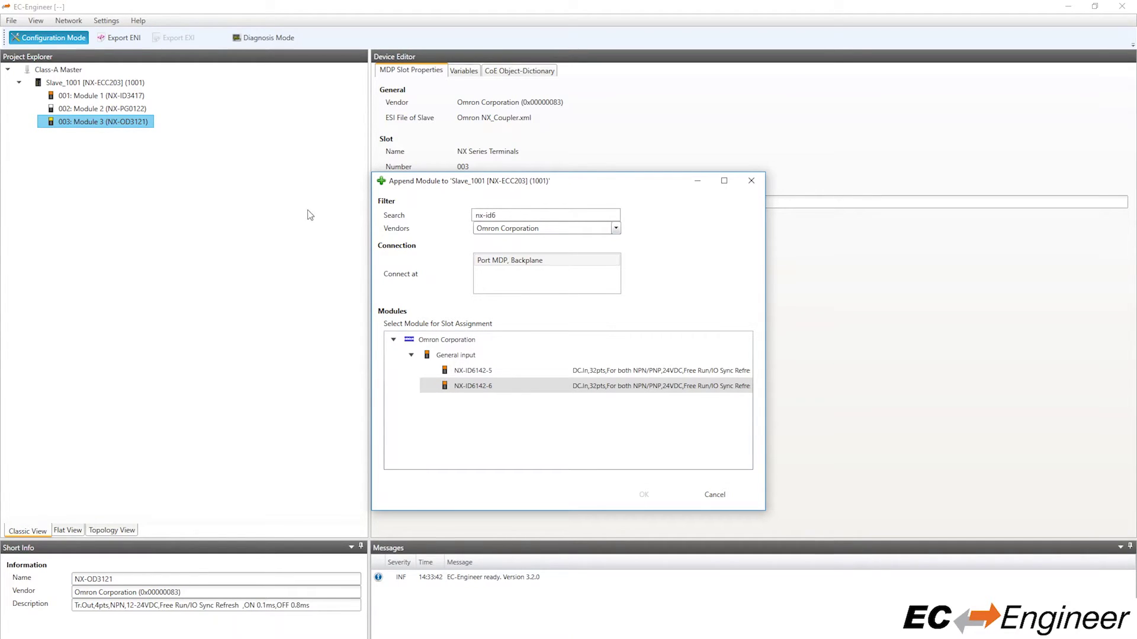
left_click(481, 388)
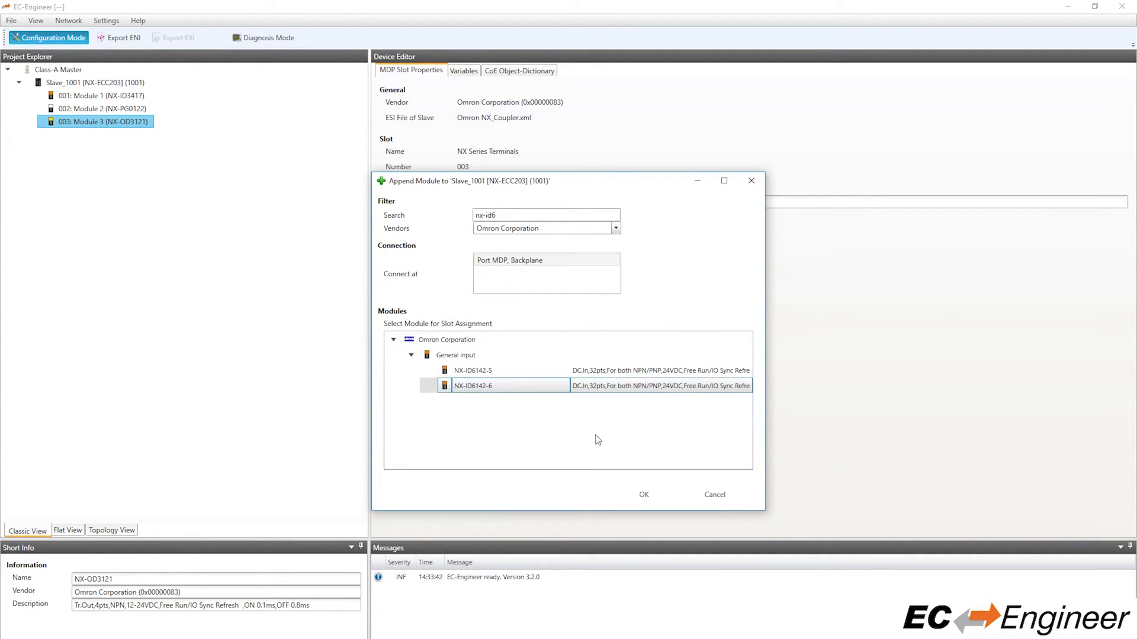
left_click(645, 495)
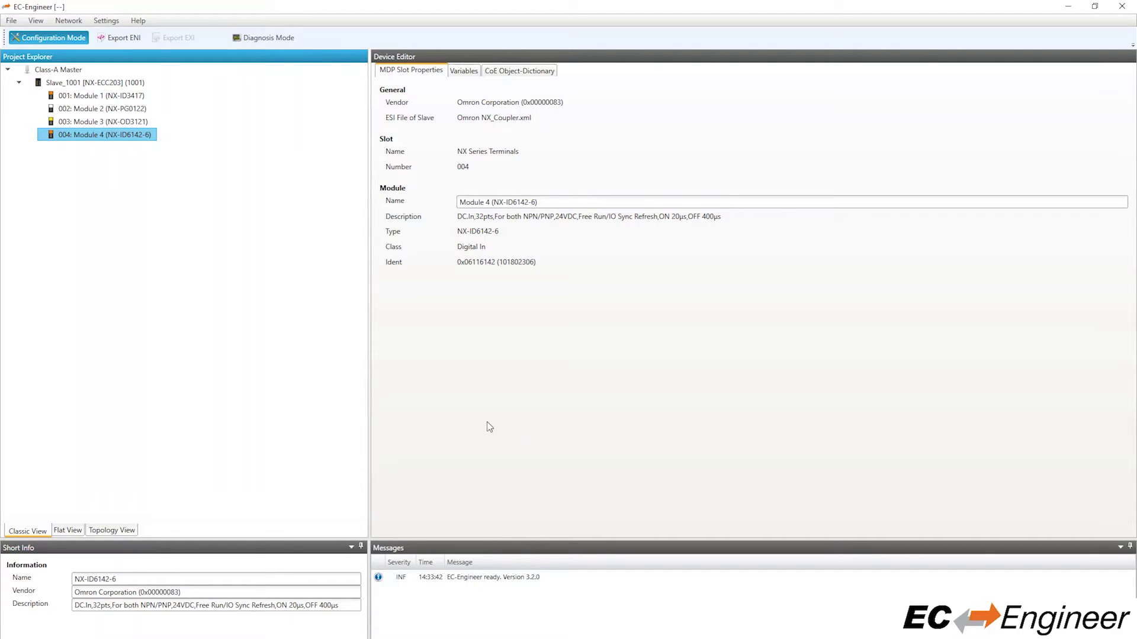
- Append a bmaXX 53xx 1Ch drive after Slave_1001, searching the slave catalogue for 'bmaxx'
left_click(87, 84)
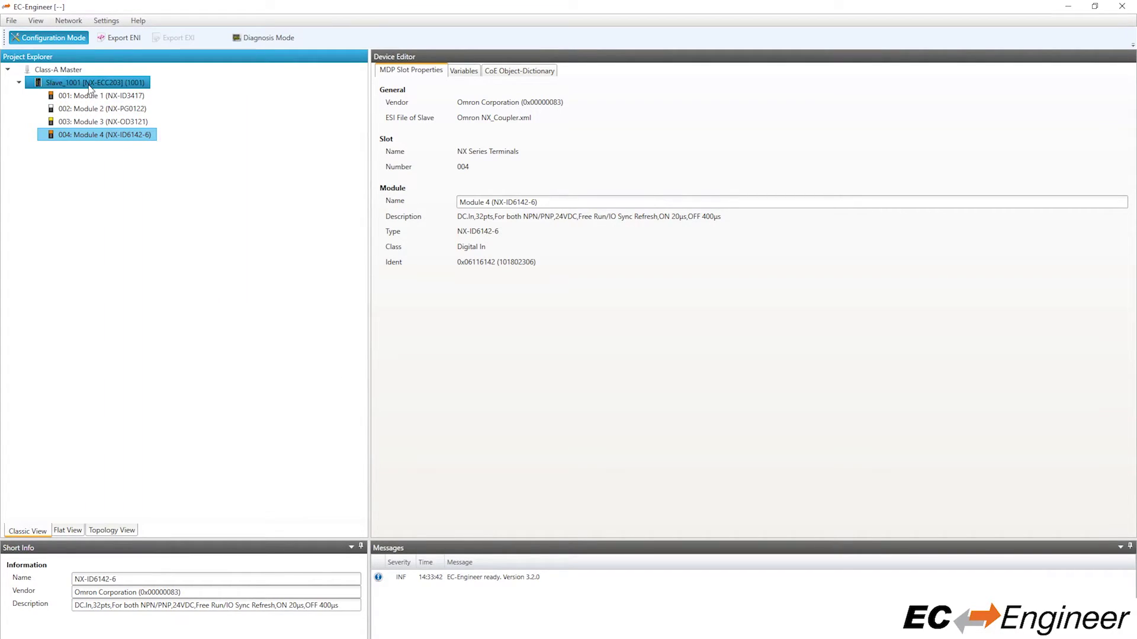
right_click(87, 83)
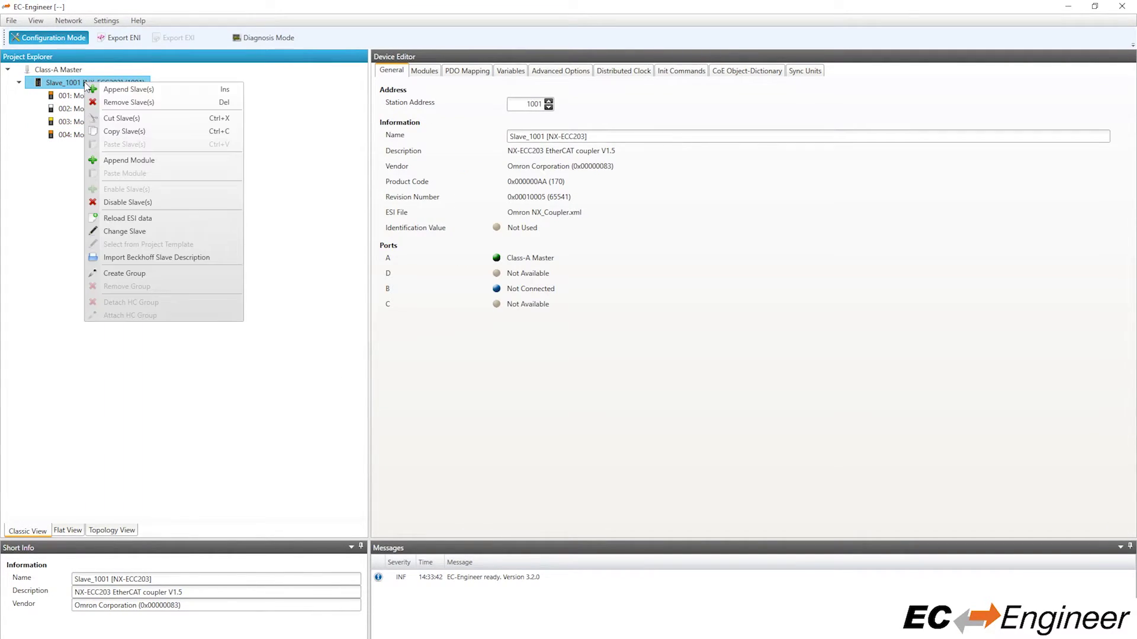
left_click(127, 95)
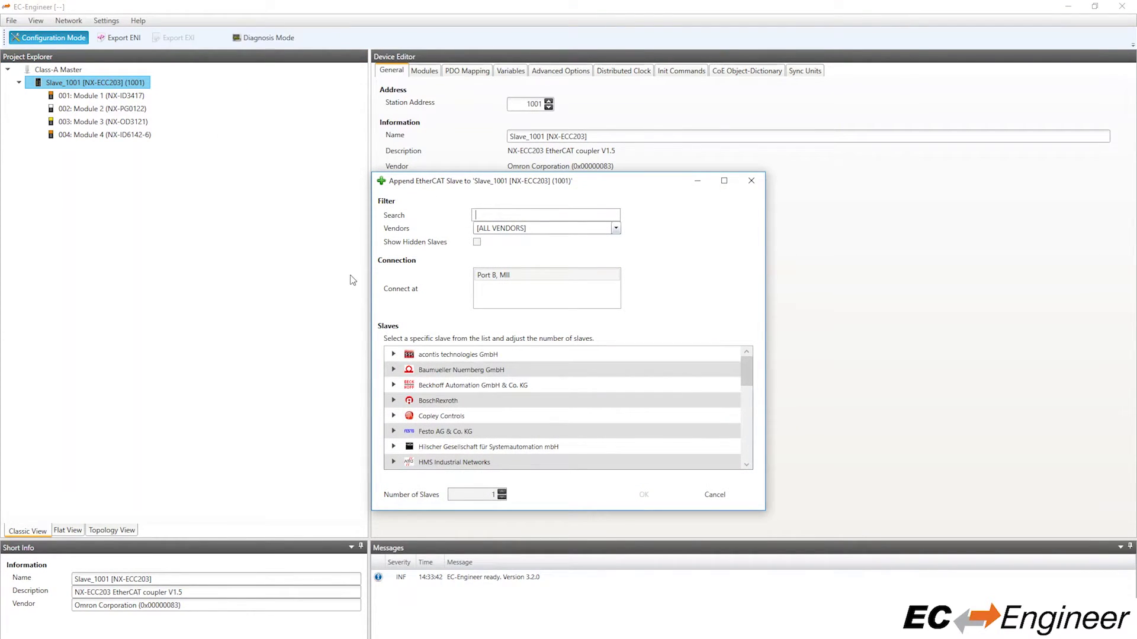
type("bma")
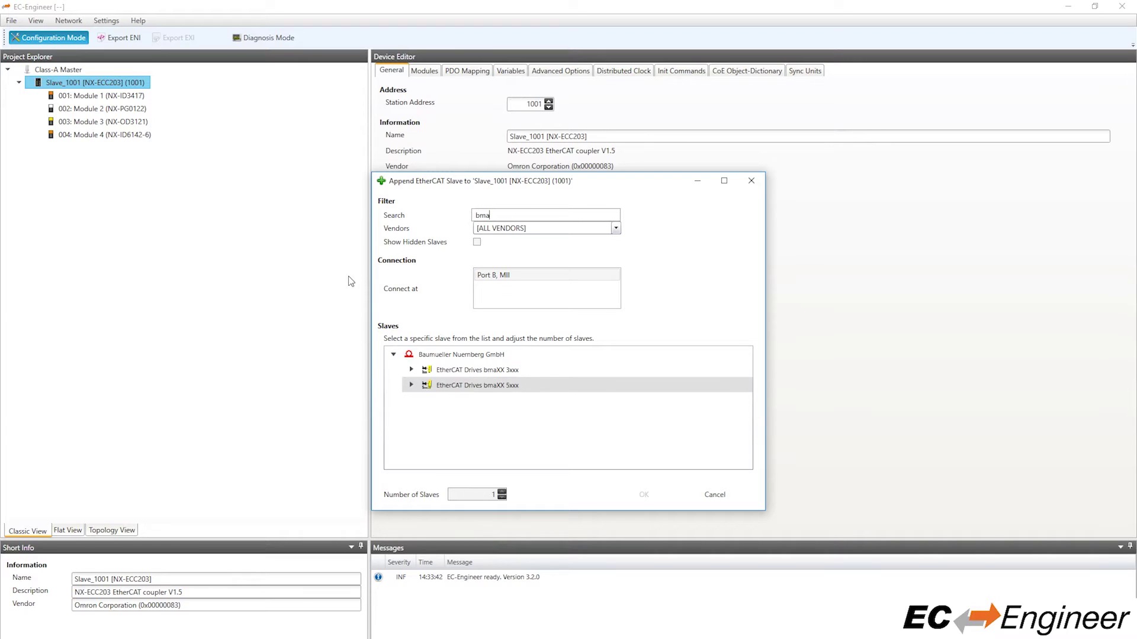
type("xx")
left_click(411, 385)
left_click(495, 416)
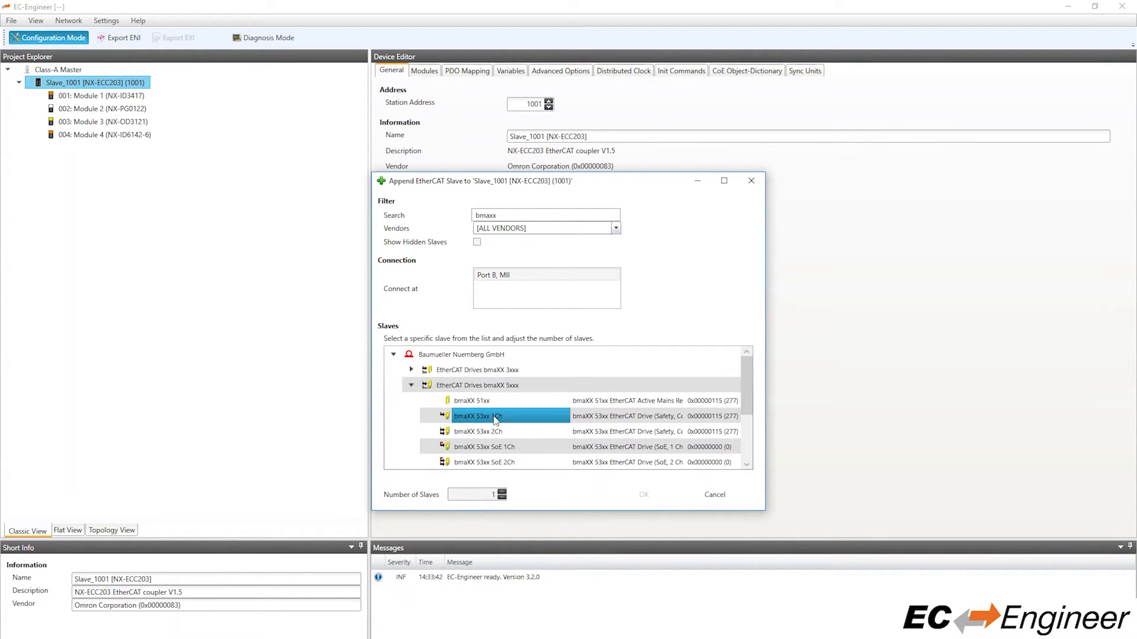
left_click(641, 497)
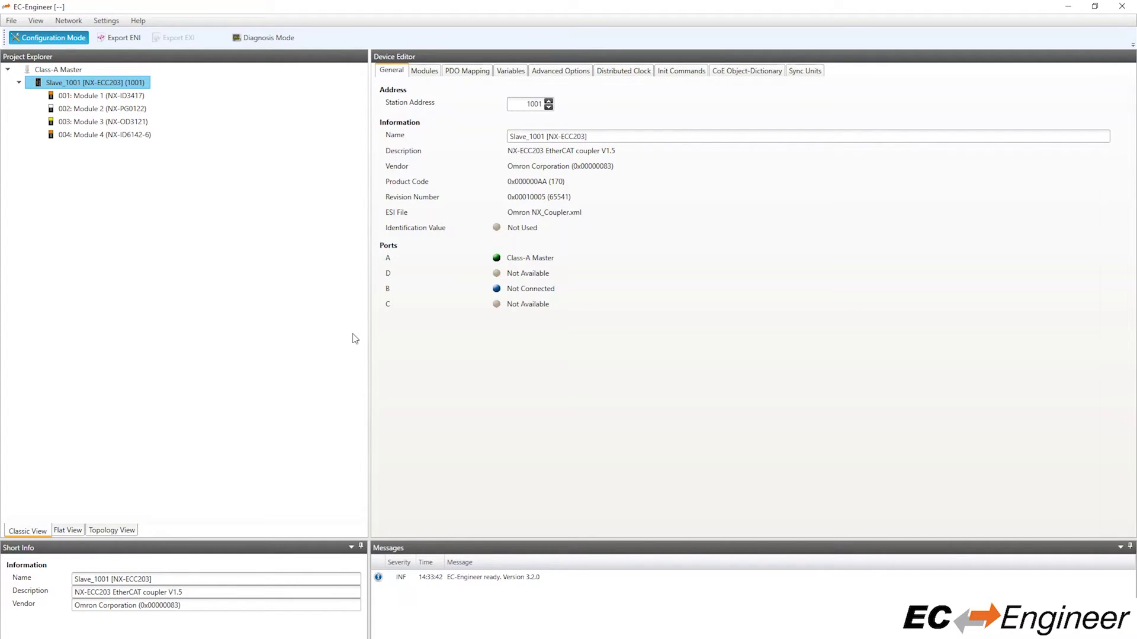
- Expand drive Slave_1002 and show its module assignments, selecting Position Mode in slot 001
left_click(309, 309)
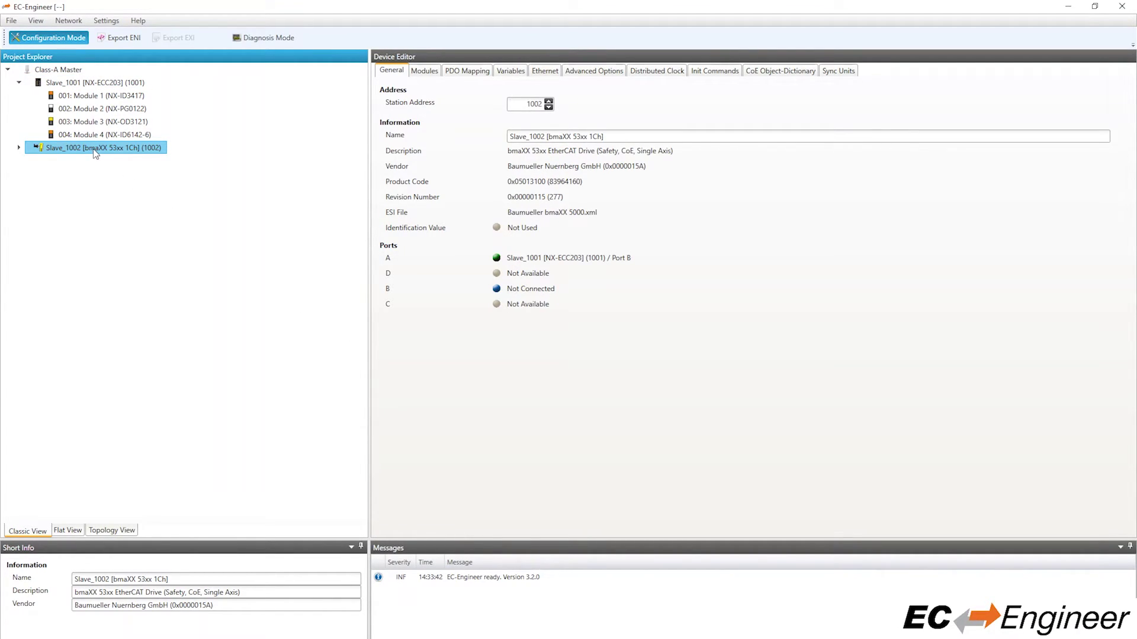
left_click(19, 147)
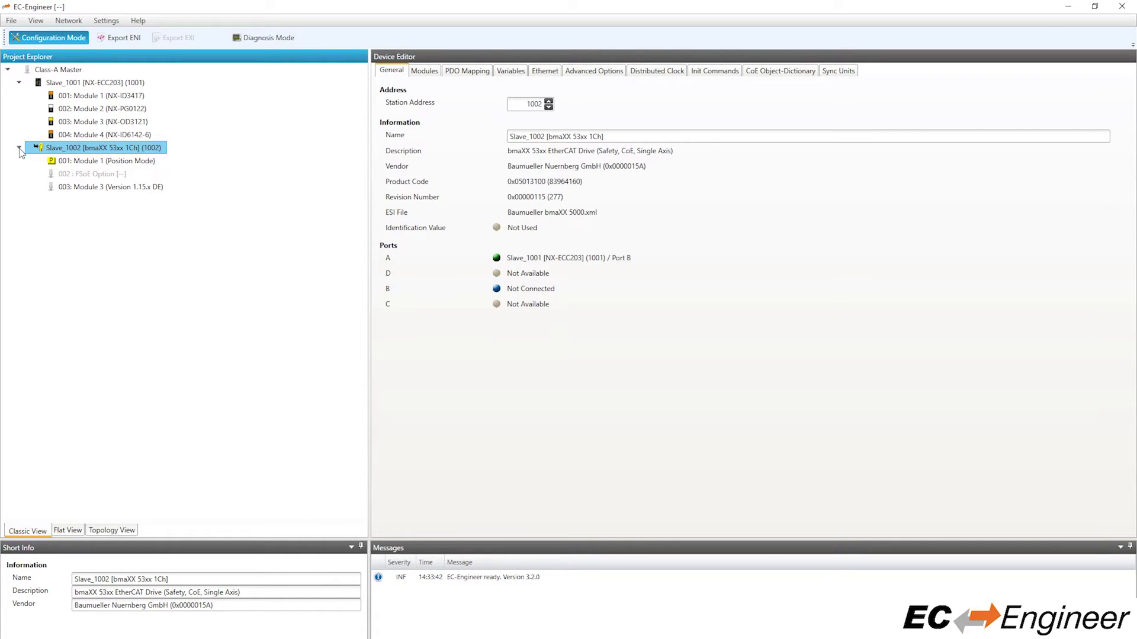
left_click(103, 161)
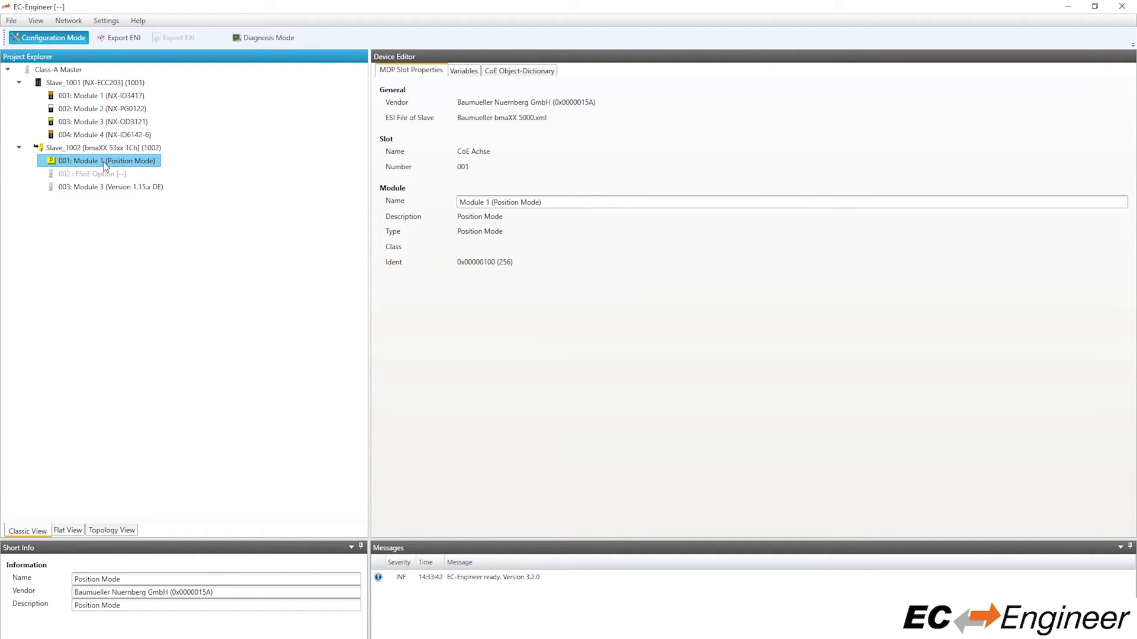
left_click(105, 151)
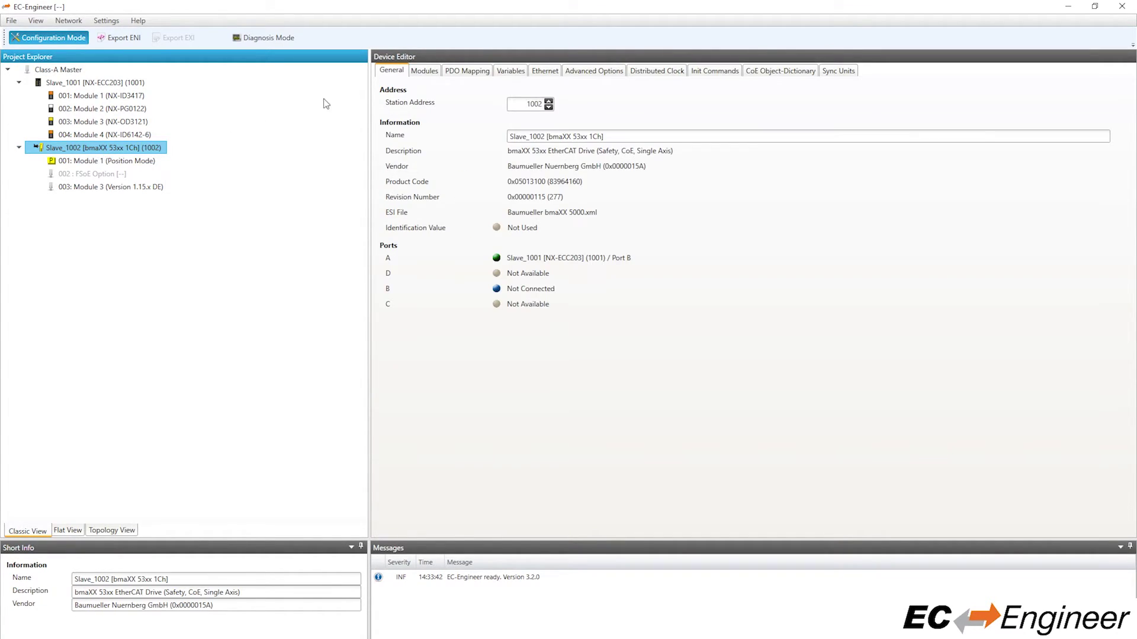
left_click(425, 71)
left_click(483, 106)
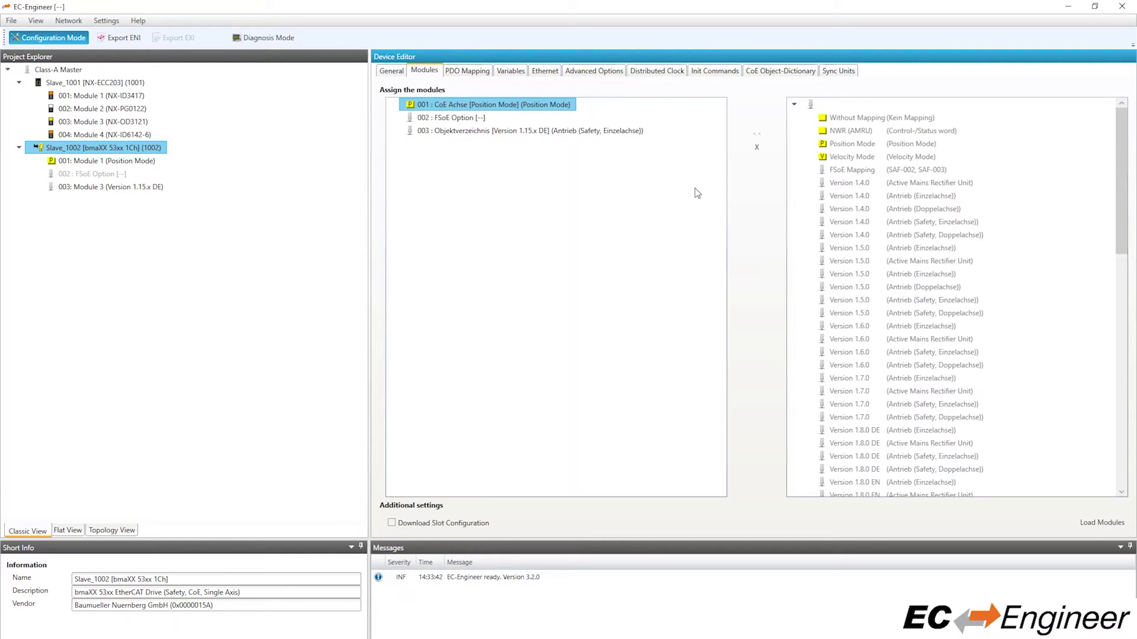
- Replace Position Mode with Velocity Mode in slot 001 and put FSoE Mapping in slot 002
left_click(757, 147)
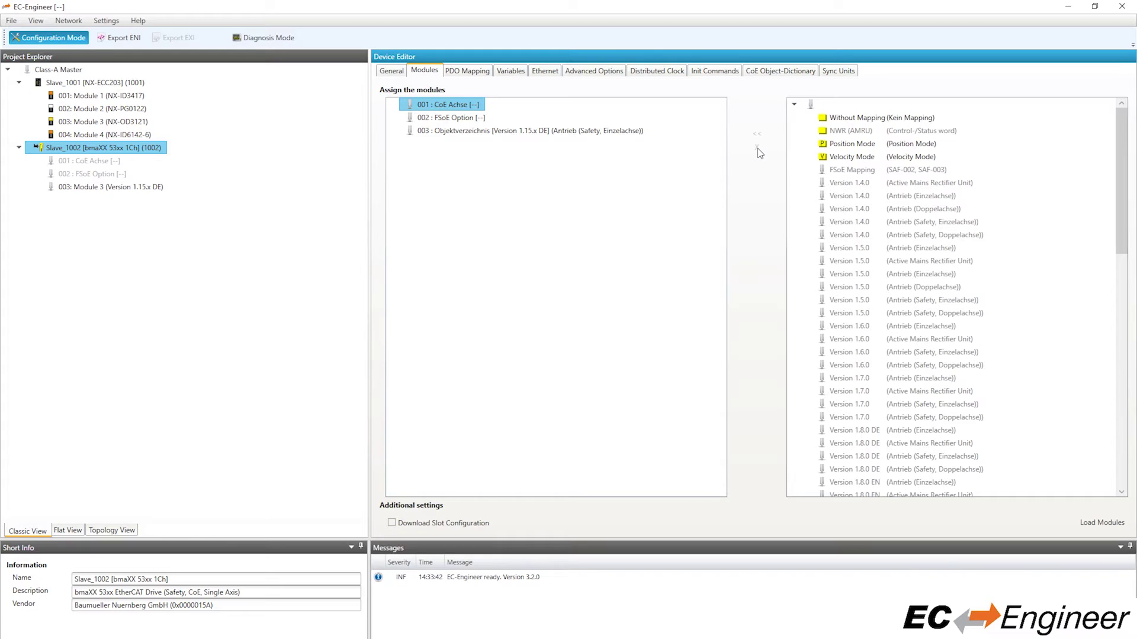
left_click(841, 157)
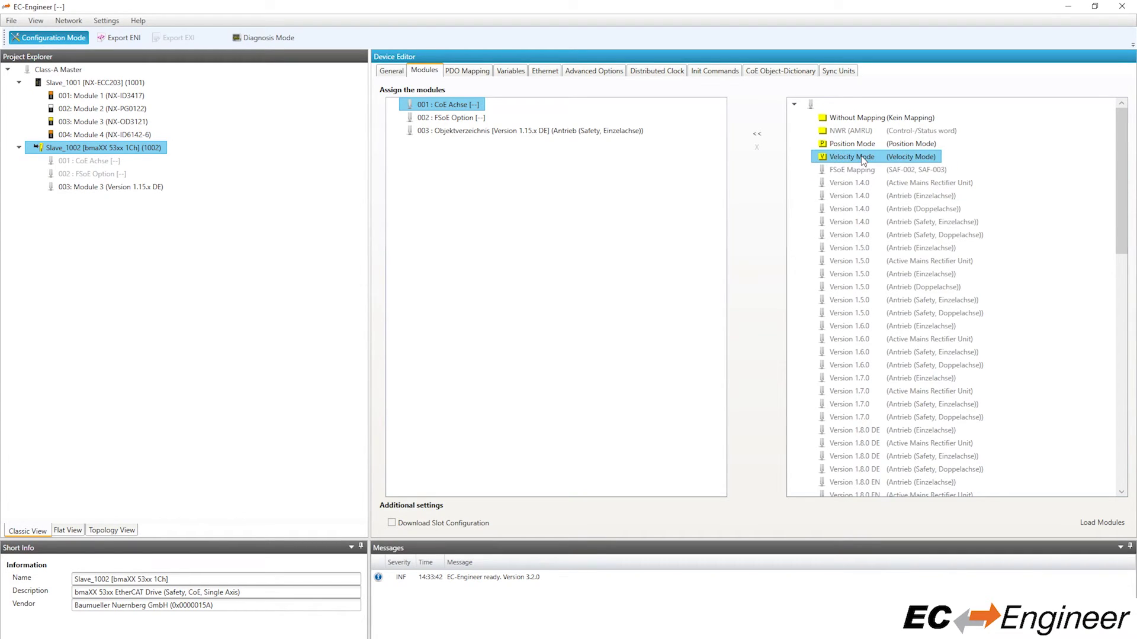
left_click(758, 134)
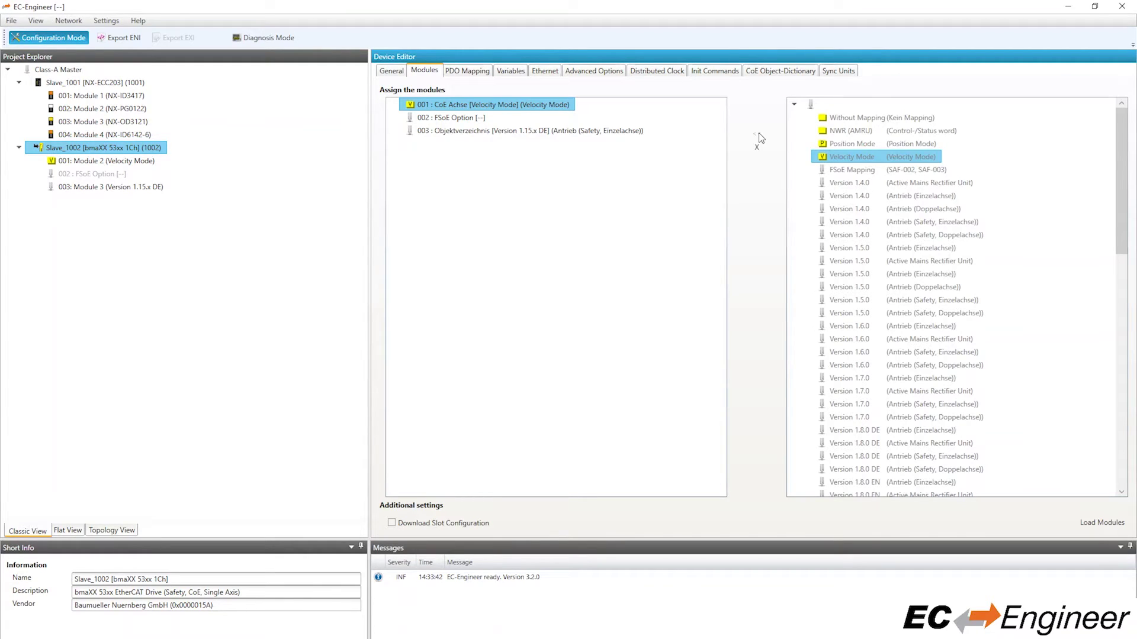
left_click(456, 118)
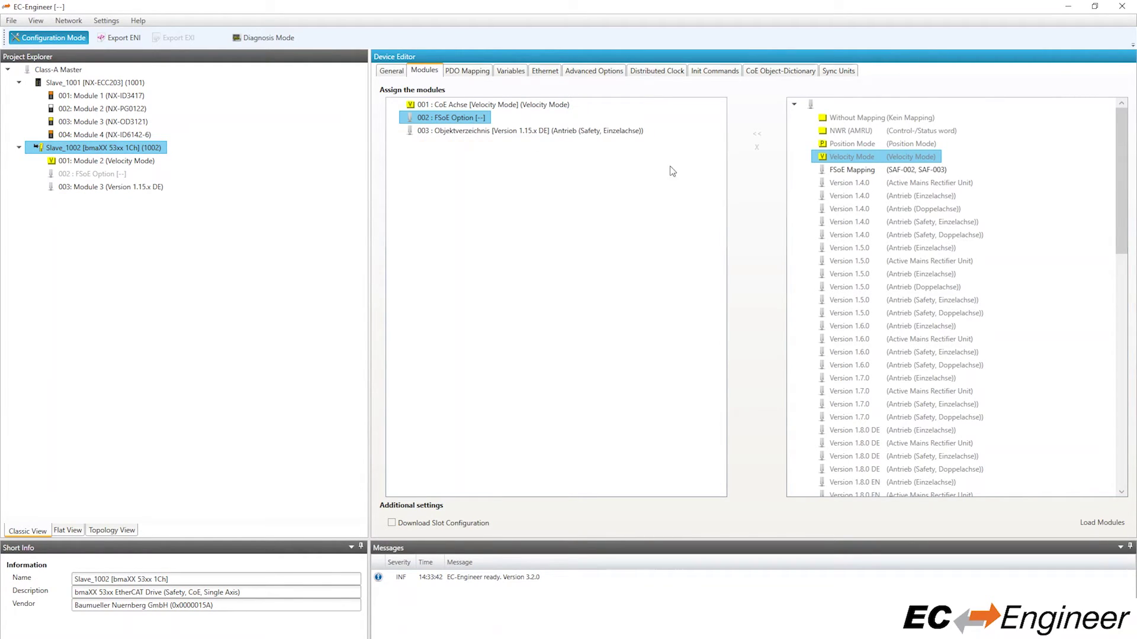
left_click(865, 171)
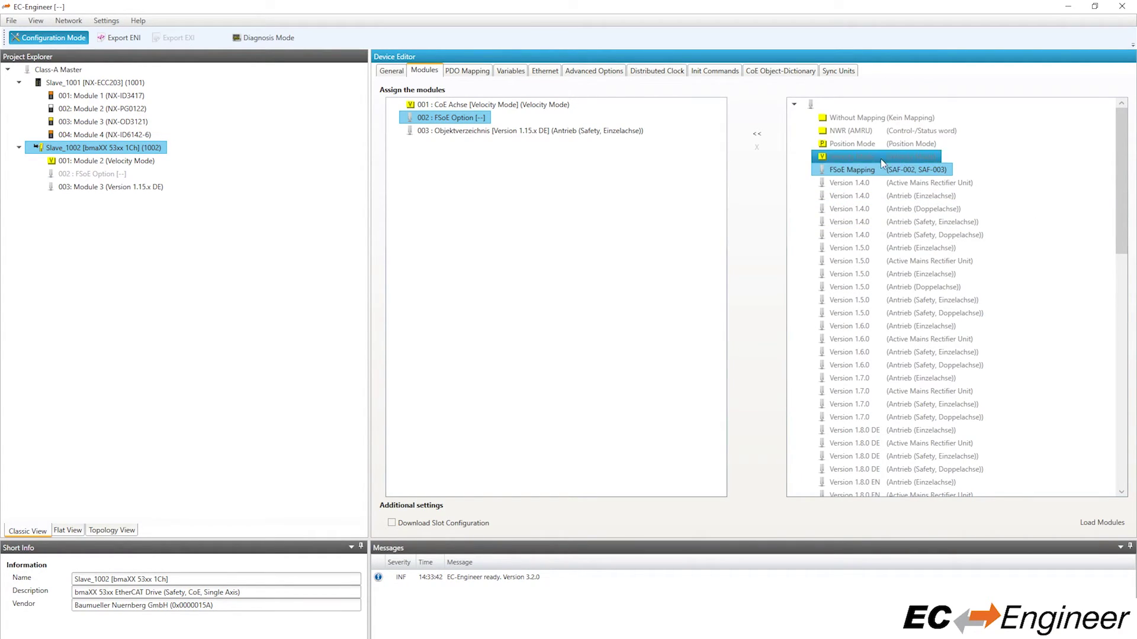
left_click(757, 135)
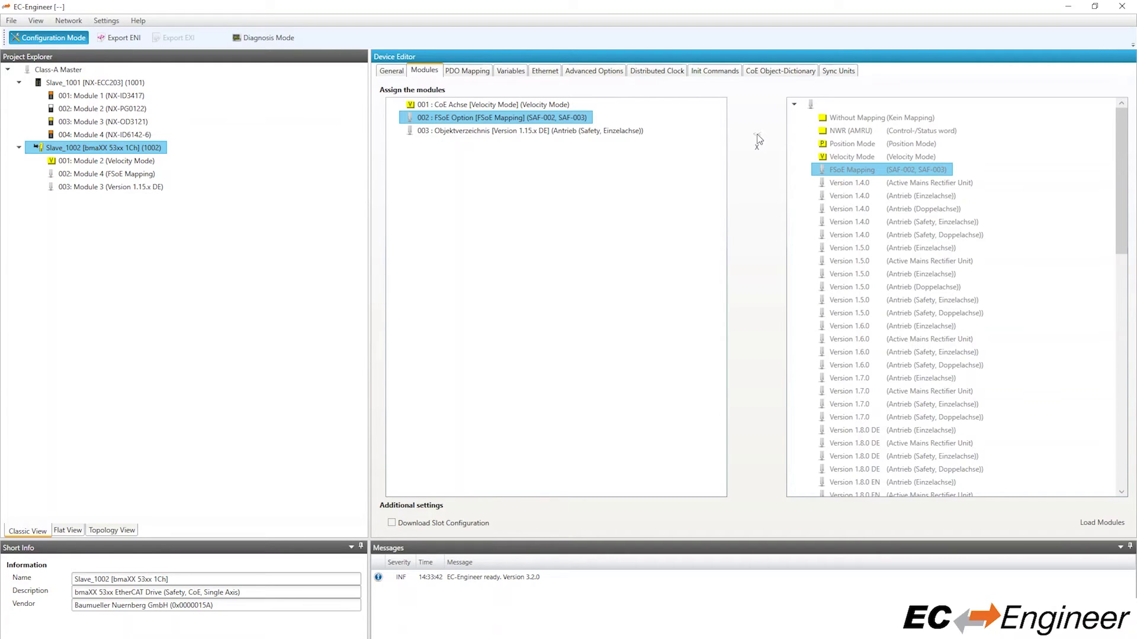
- Save the configuration as Example4.ecc in Project-Folder
left_click(11, 20)
left_click(28, 77)
type("Example4.ecc")
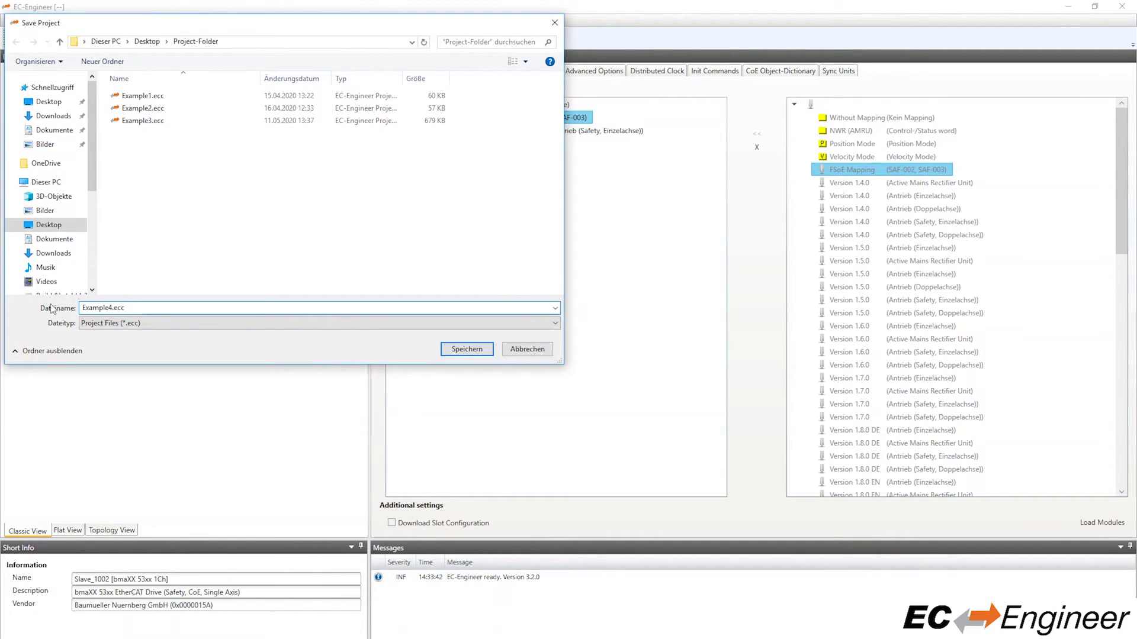
left_click(468, 351)
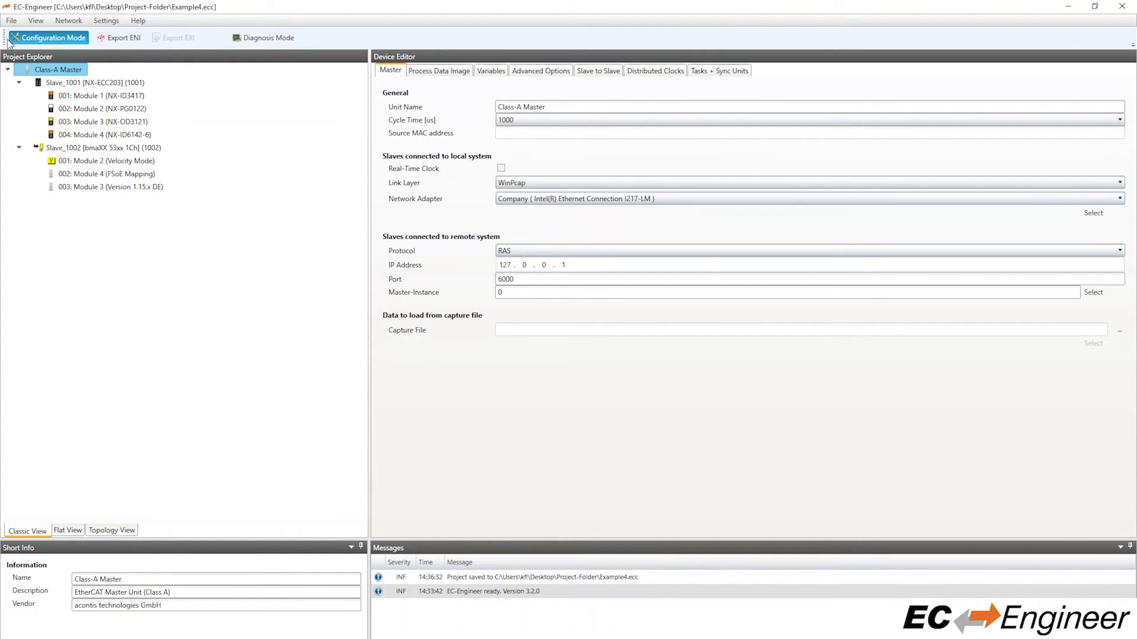
- Create a new project with an EtherCAT Class-A master unit
left_click(11, 20)
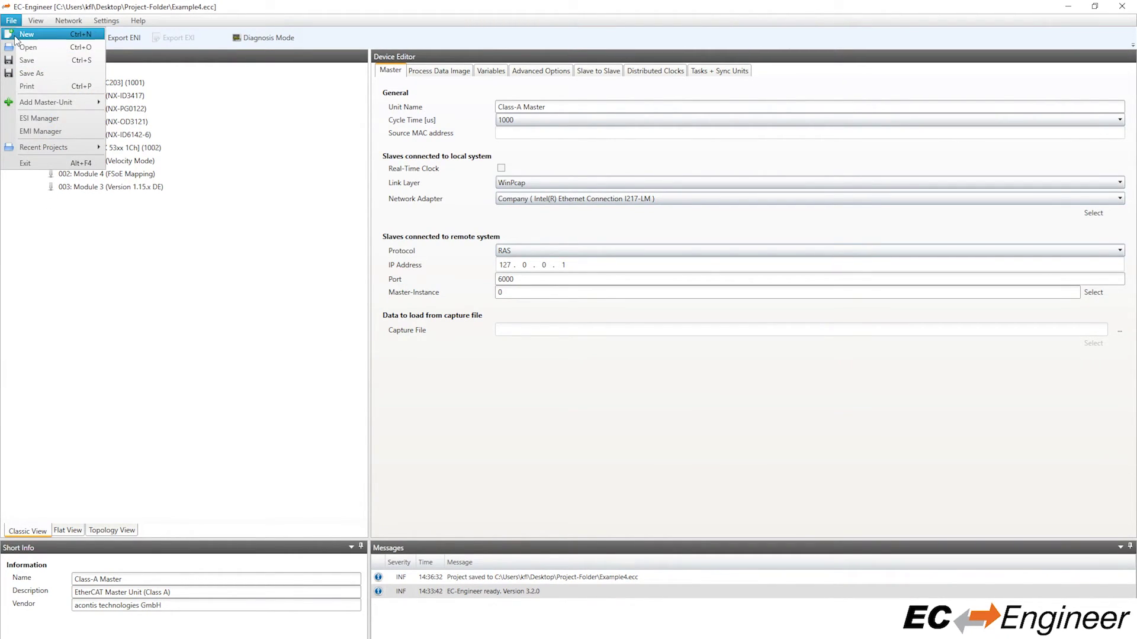
left_click(27, 34)
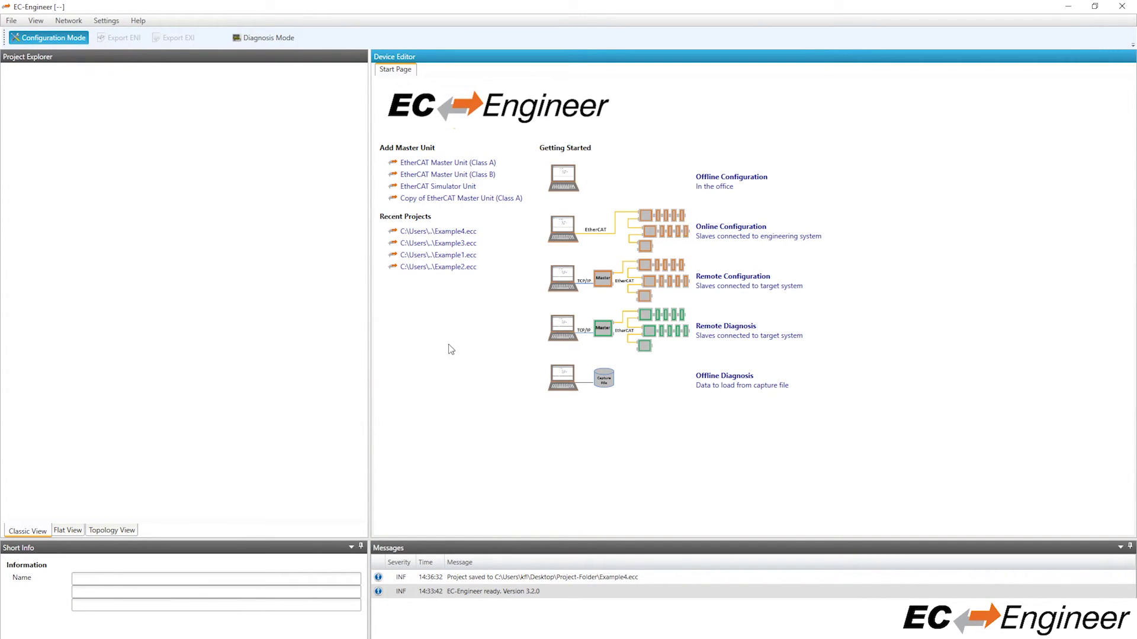
left_click(448, 166)
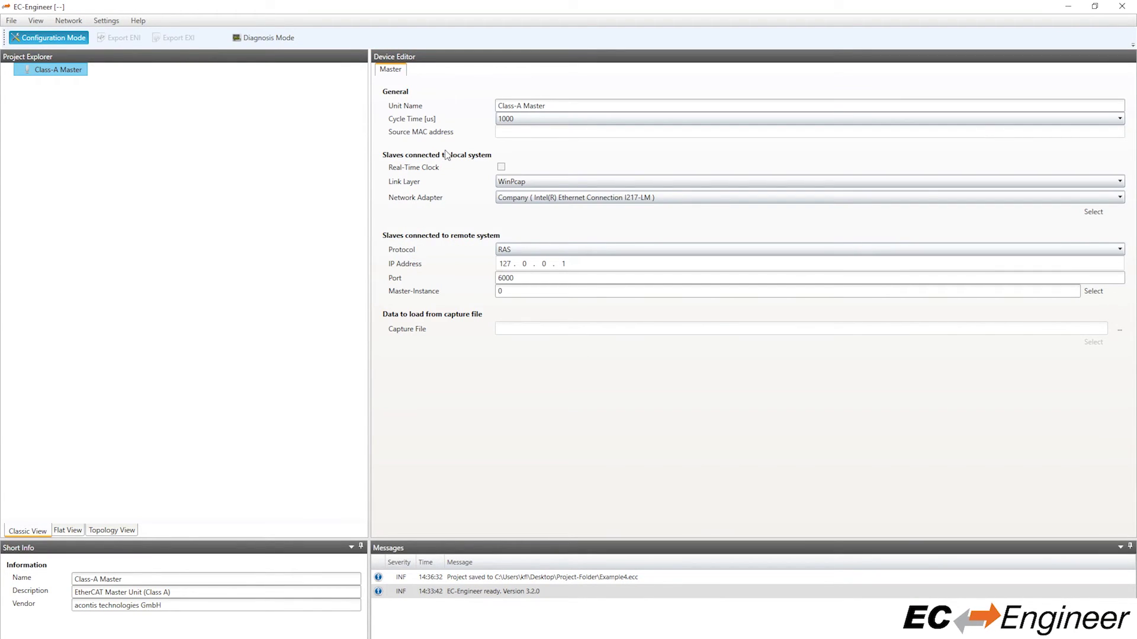
- Set the master's link layer to Ndis on the EtherCAT Intel PRO/1000 PT adapter
left_click(616, 183)
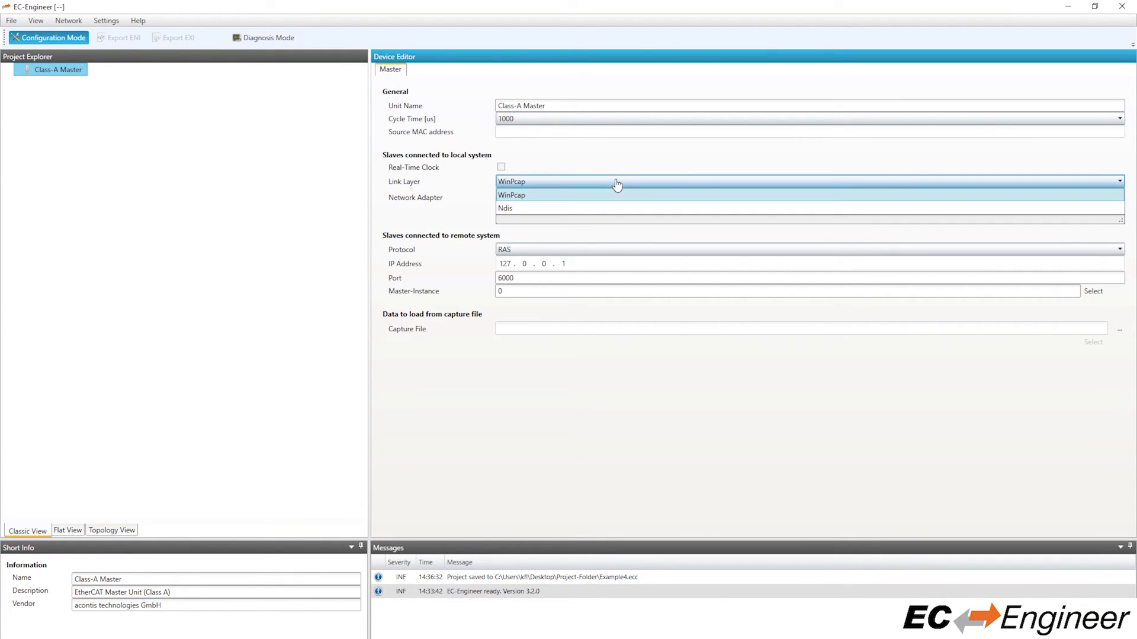
left_click(604, 207)
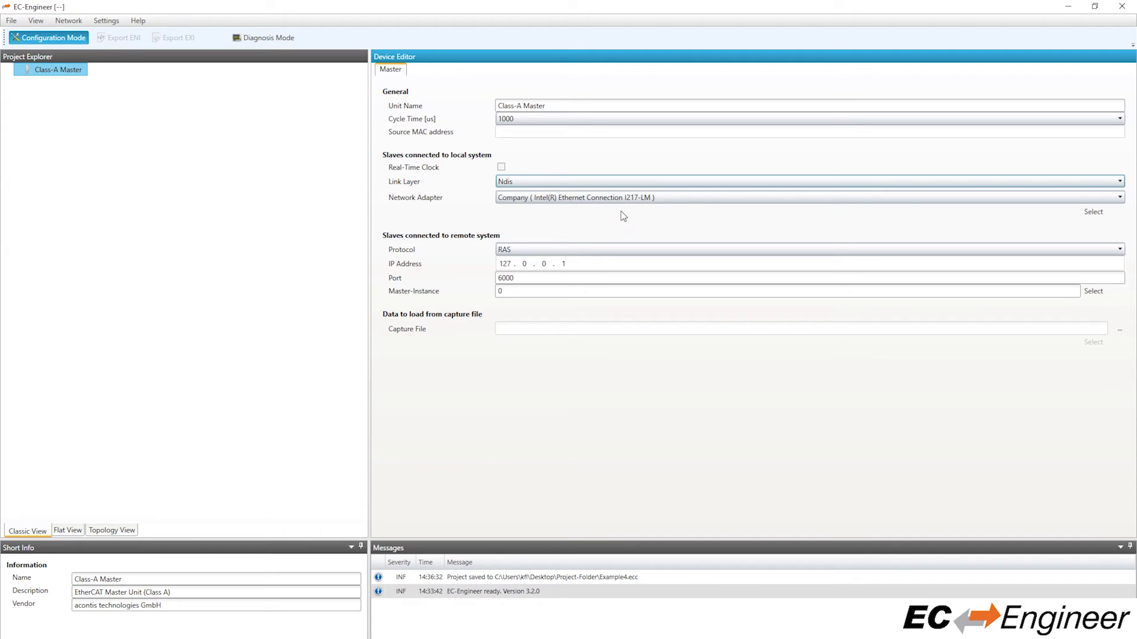
left_click(701, 200)
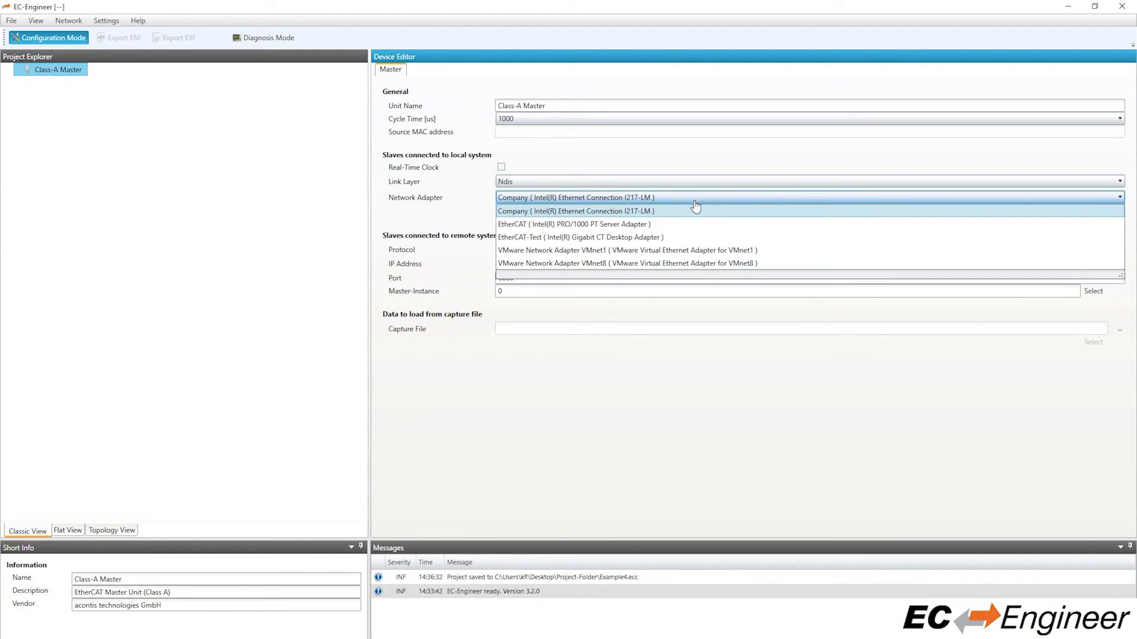
left_click(651, 224)
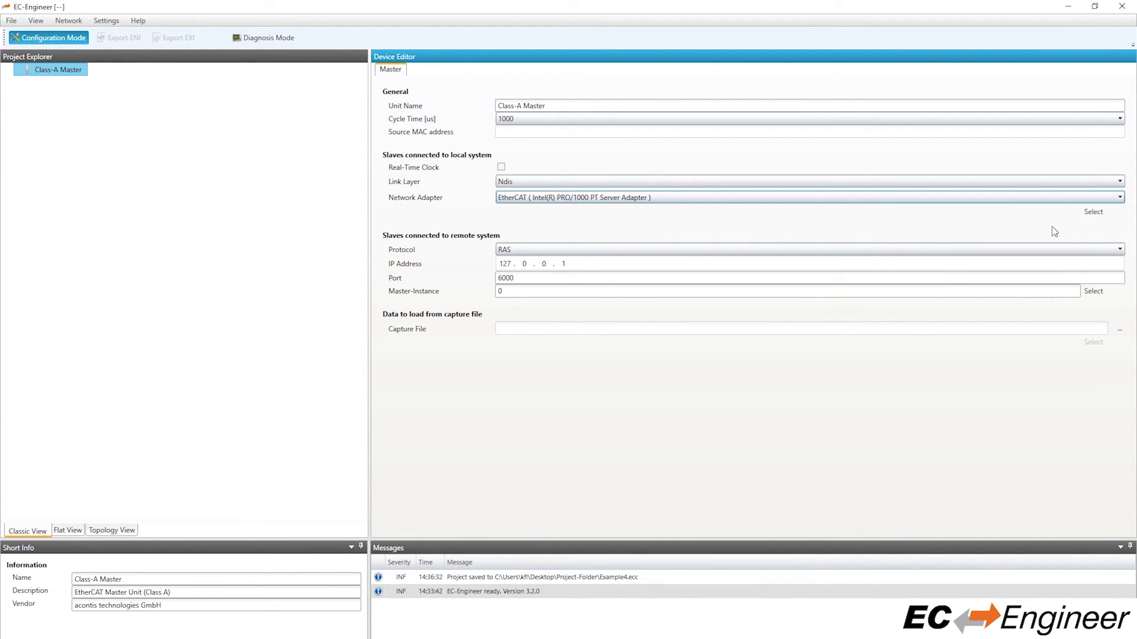
left_click(1094, 213)
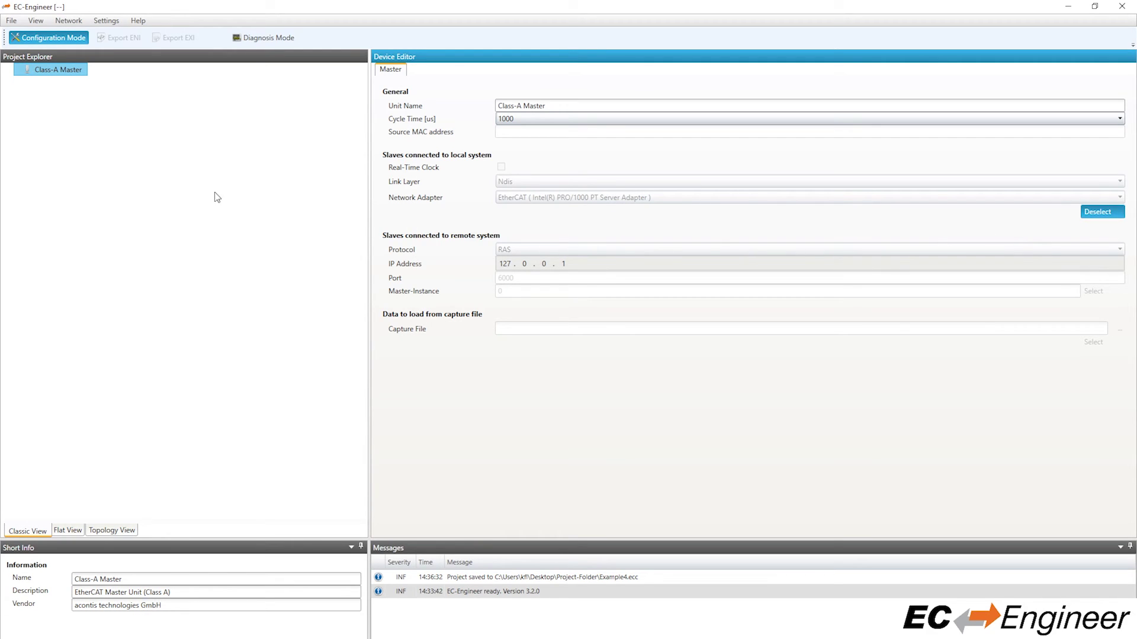
- Scan the EtherCAT network and inspect each of Slave_1001's four detected modules
right_click(46, 71)
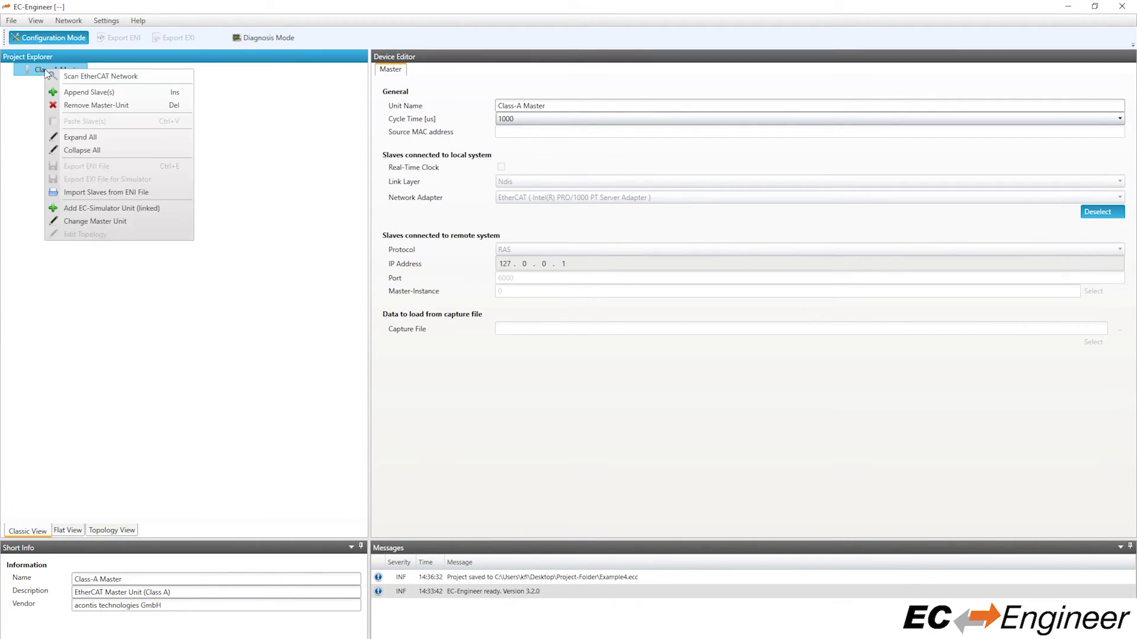
left_click(91, 79)
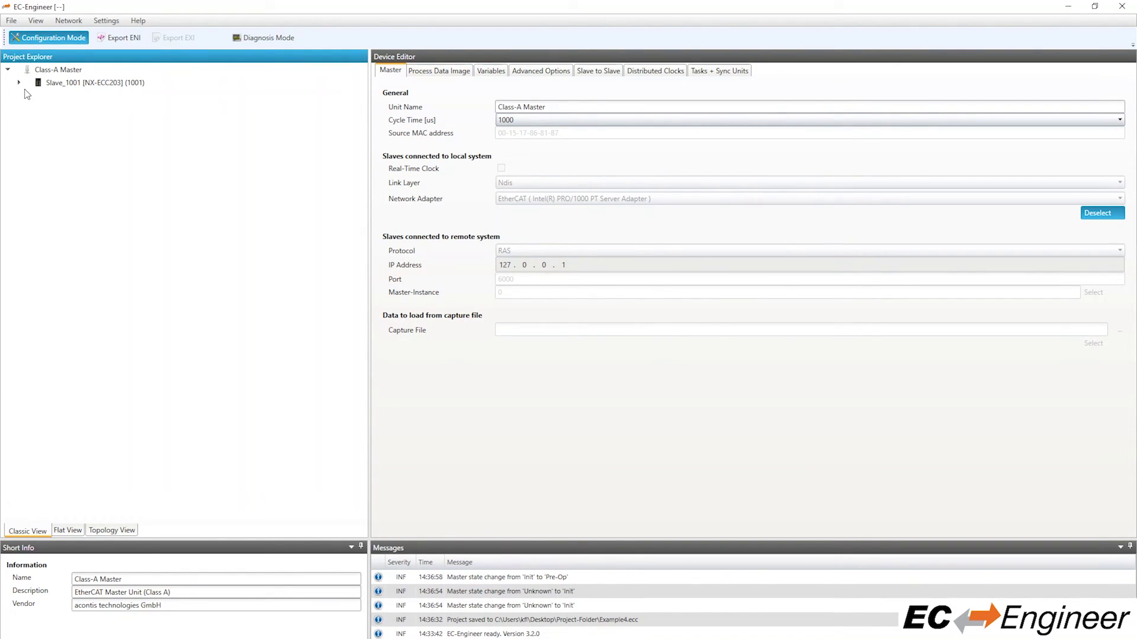
left_click(19, 83)
left_click(115, 96)
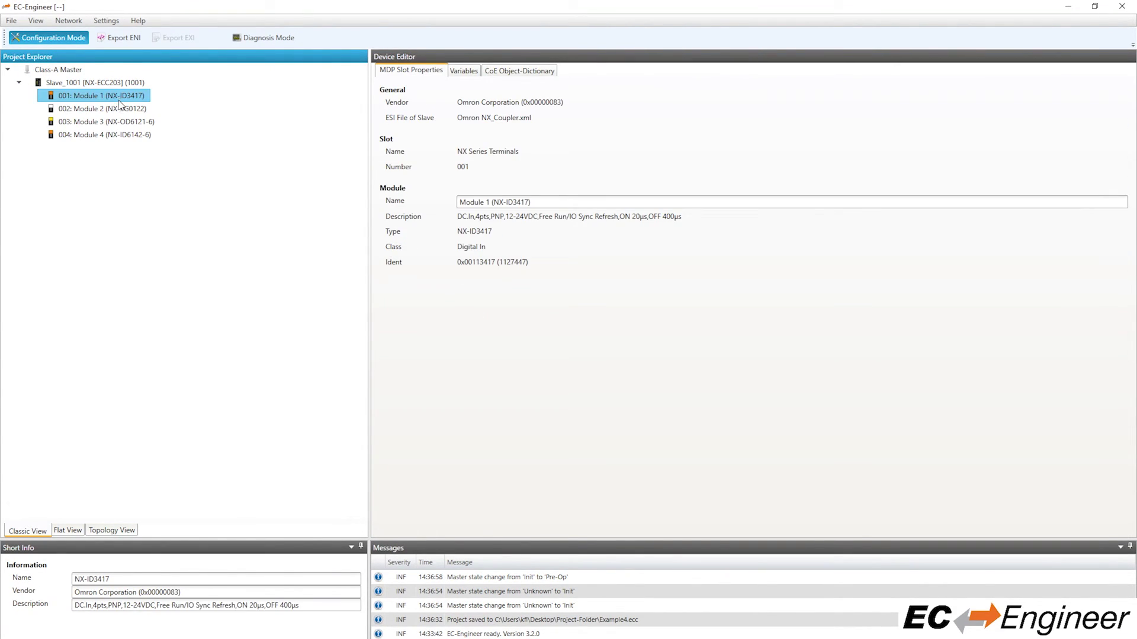
left_click(112, 110, "ctrl")
left_click(113, 111)
left_click(109, 123)
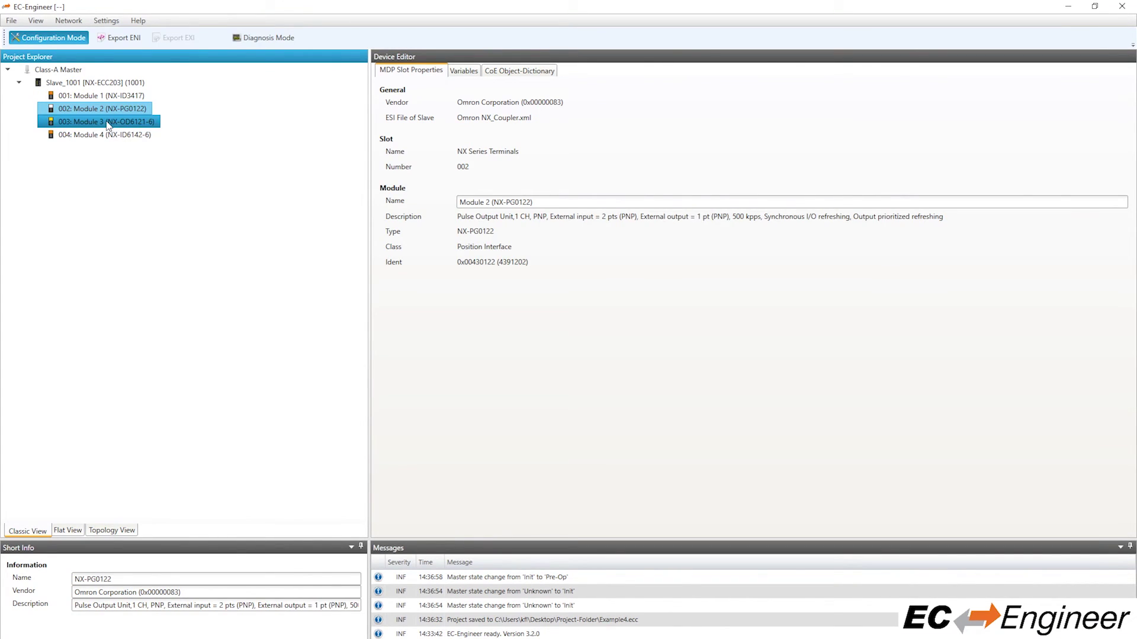
left_click(105, 136)
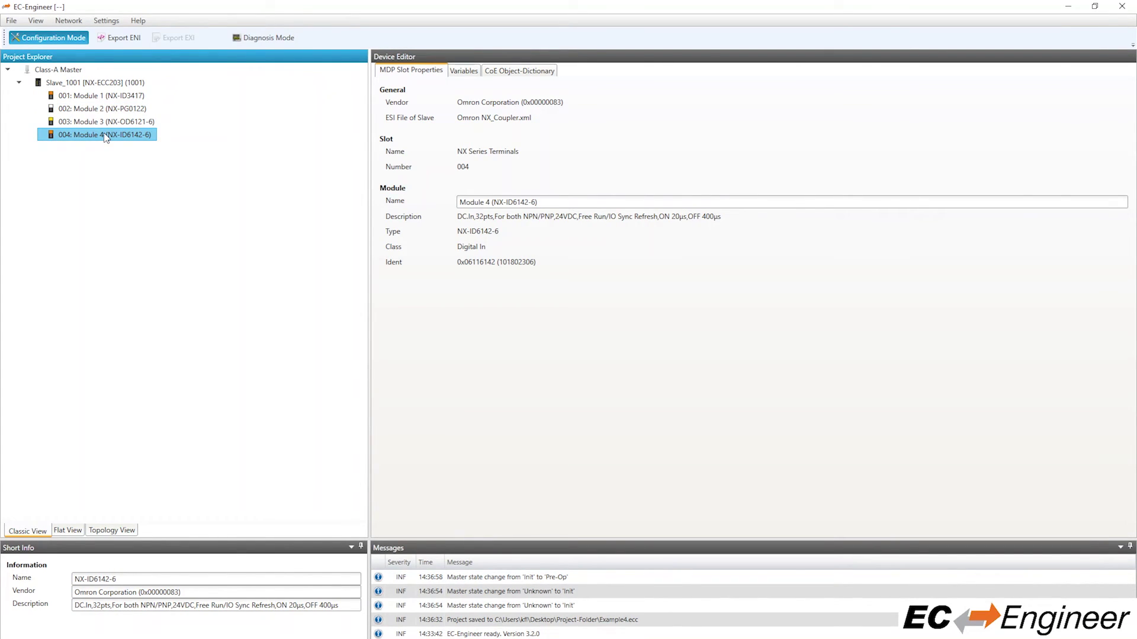